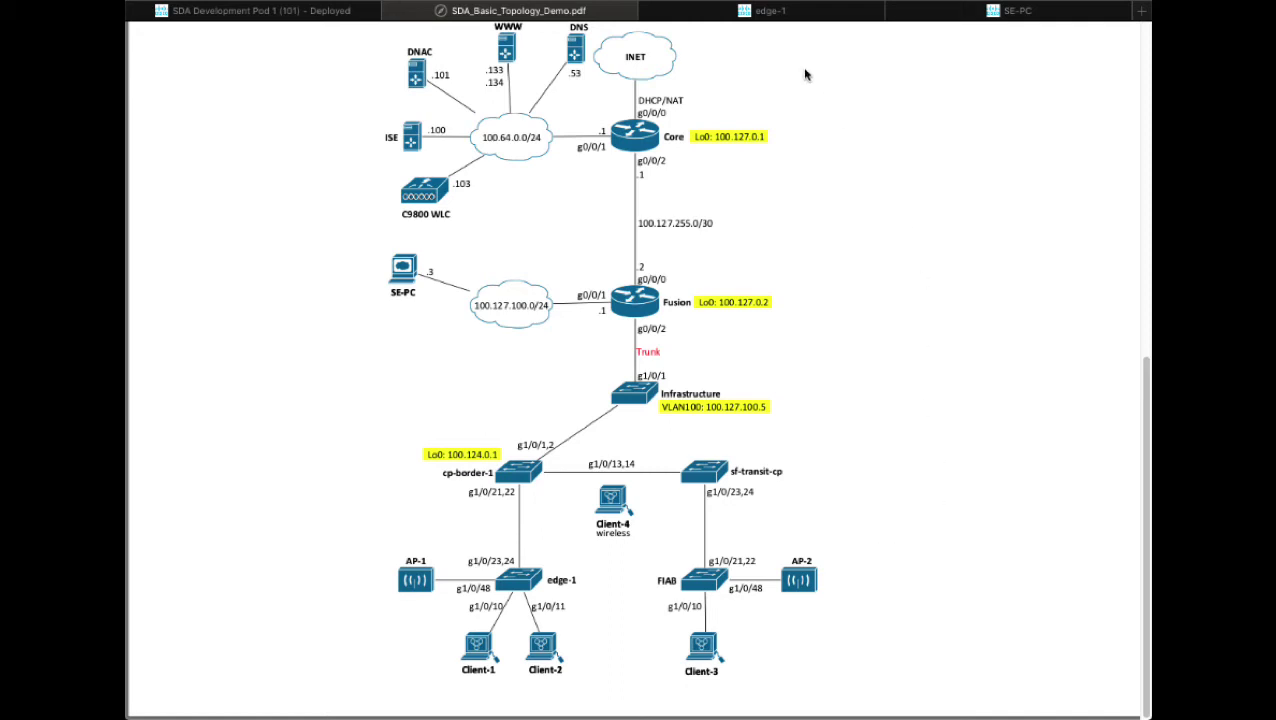
# - Answer the edge-1 console's initial configuration prompt, then switch to the SE-PC tab with DNA Center
pyautogui.click(762, 11)
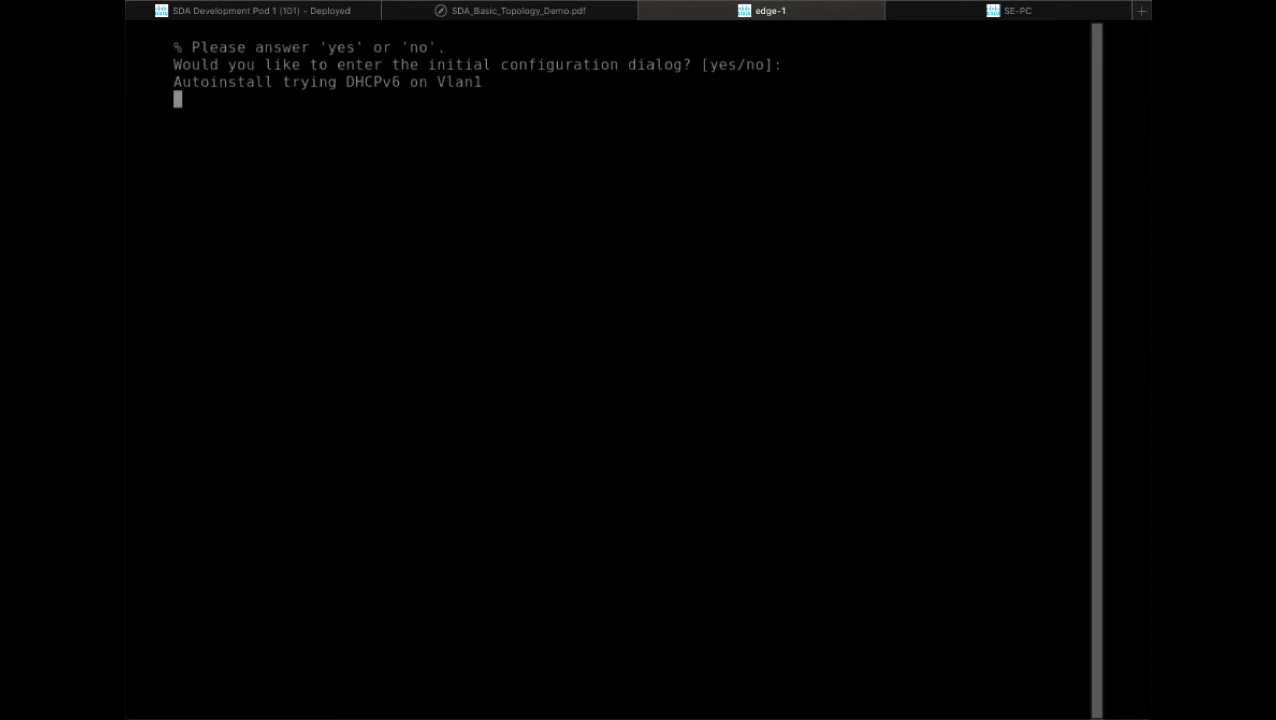
pyautogui.press('Return')
pyautogui.press('Return')
pyautogui.press('Return')
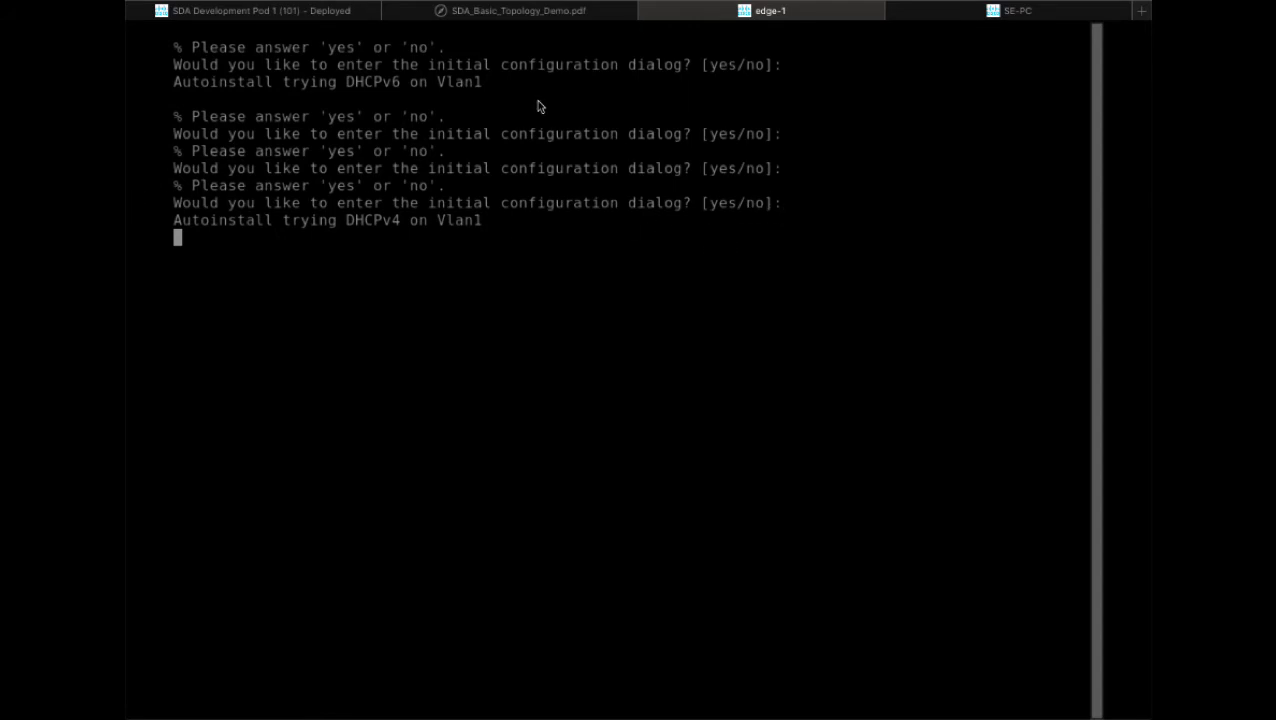
pyautogui.click(497, 14)
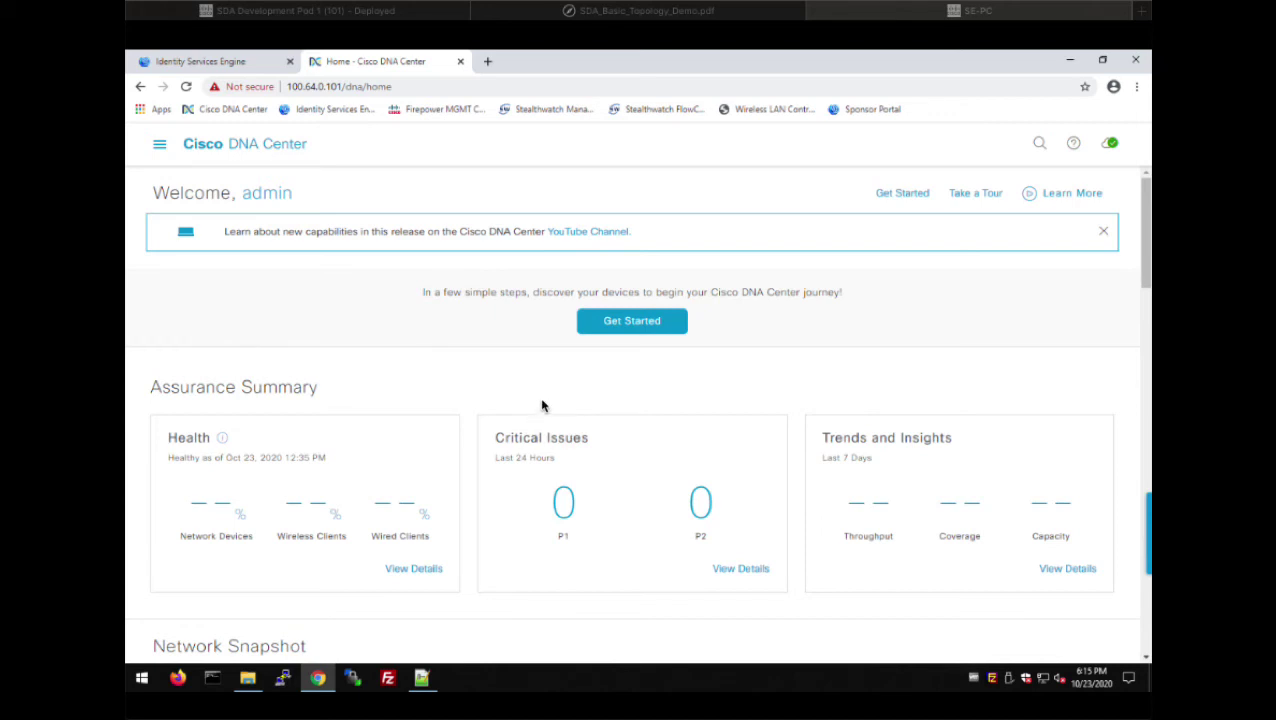
# - Scroll through the DNA Center home dashboard's summary panels
pyautogui.scroll(-1, 590, 379)
pyautogui.scroll(-2, 590, 379)
pyautogui.scroll(-5, 604, 393)
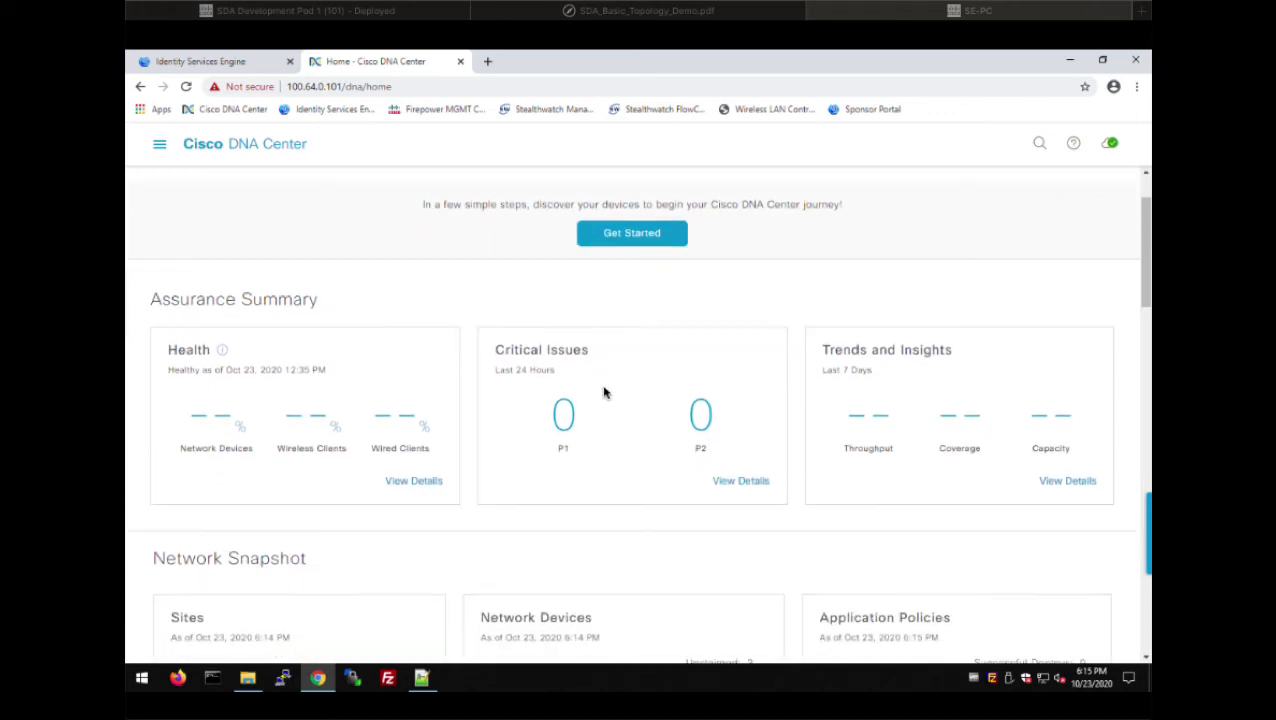
pyautogui.scroll(8, 604, 393)
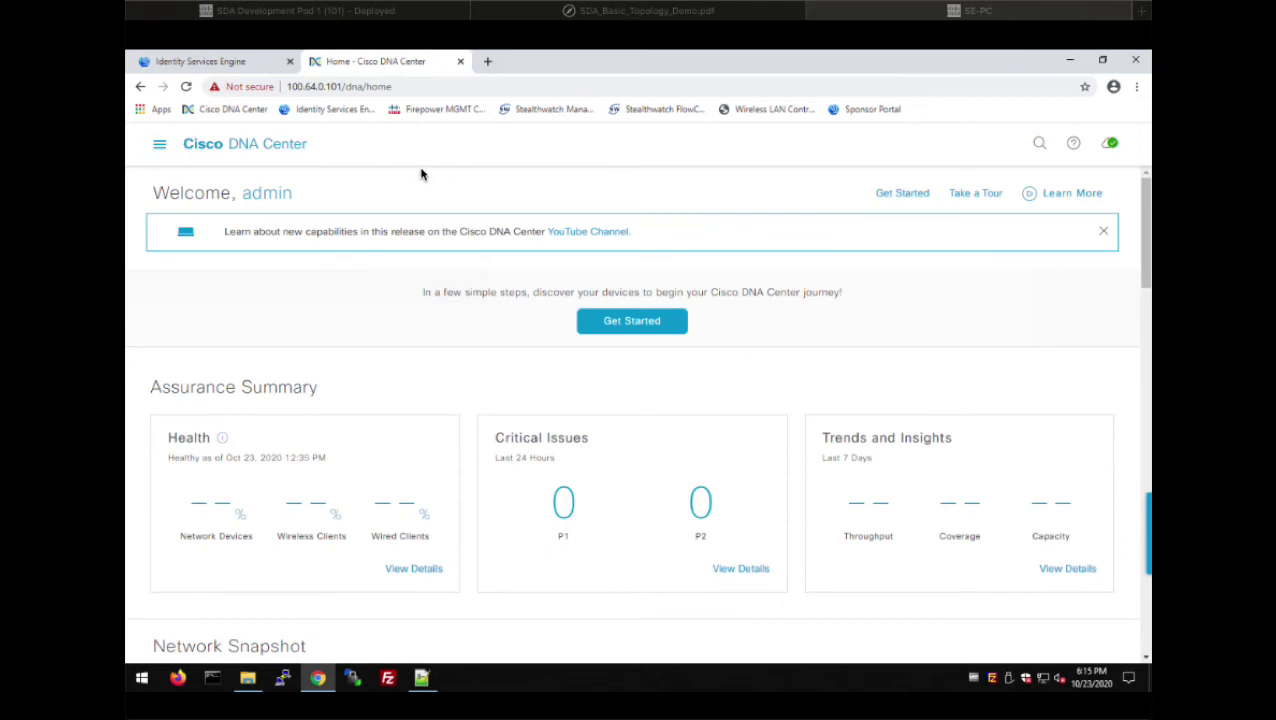
# - Browse the Policy pages in the main menu, then bring up the Design submenu
pyautogui.click(160, 146)
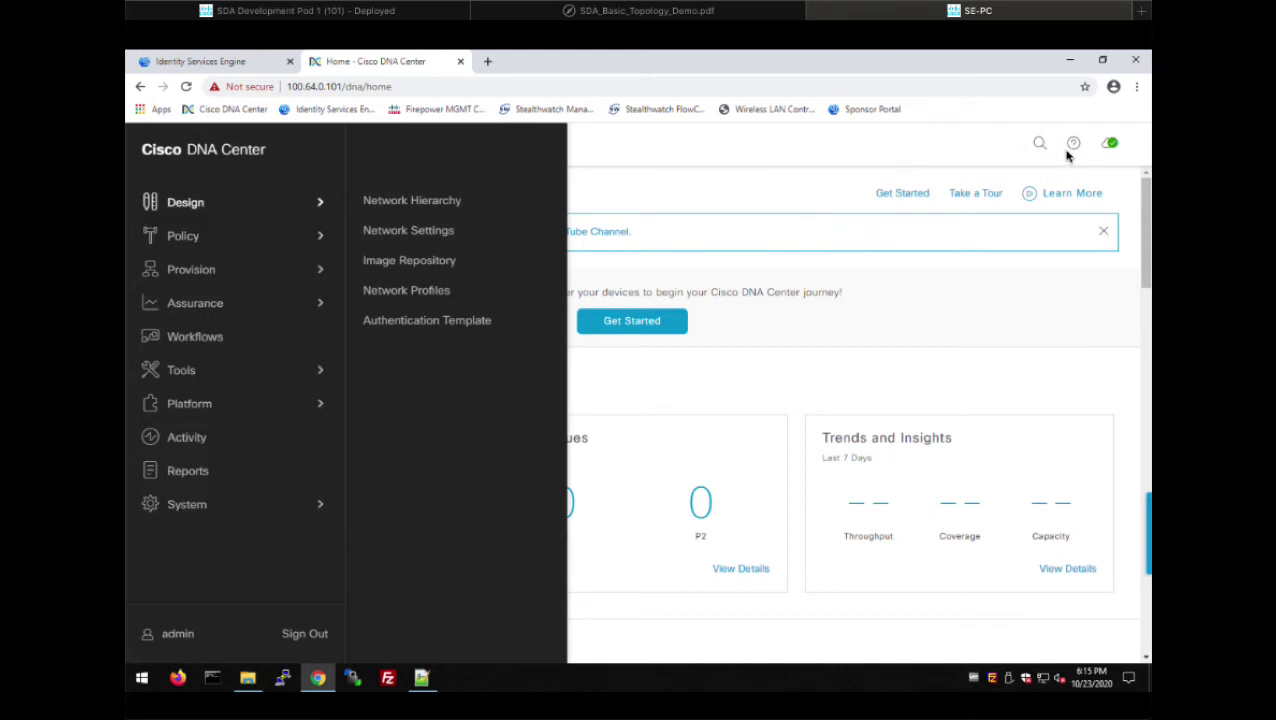
pyautogui.click(185, 243)
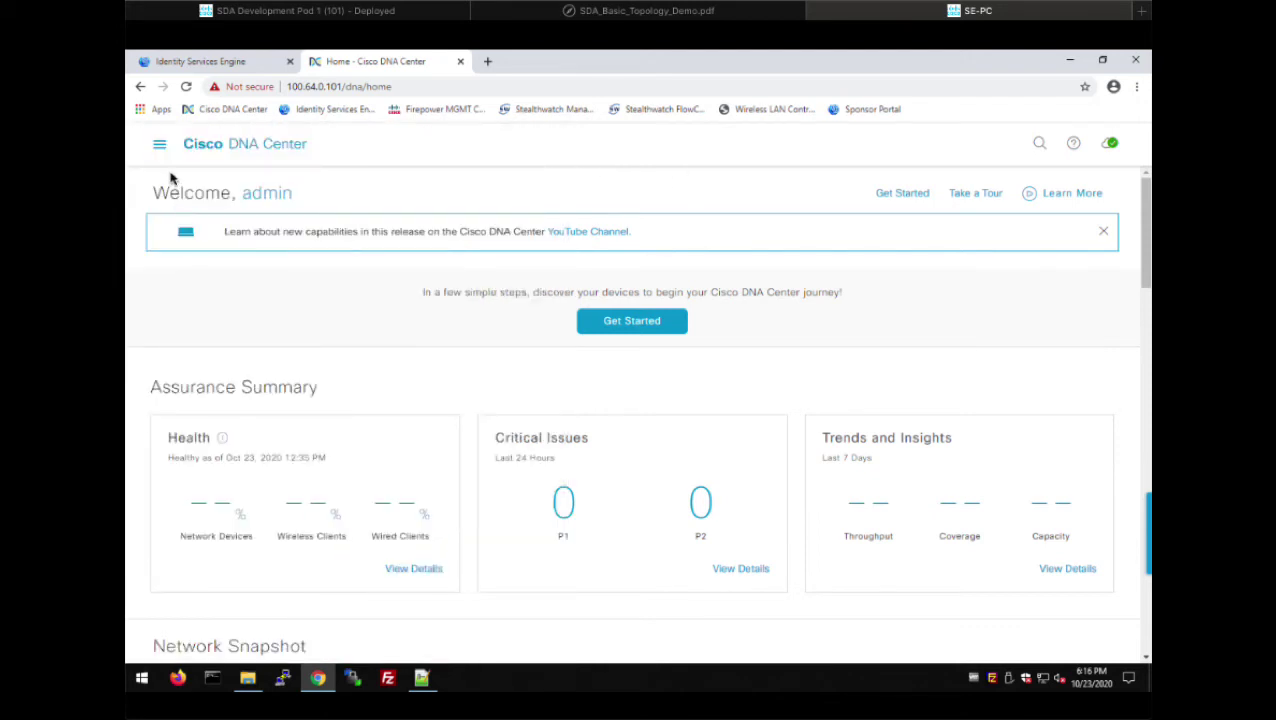
pyautogui.scroll(-3, 356, 333)
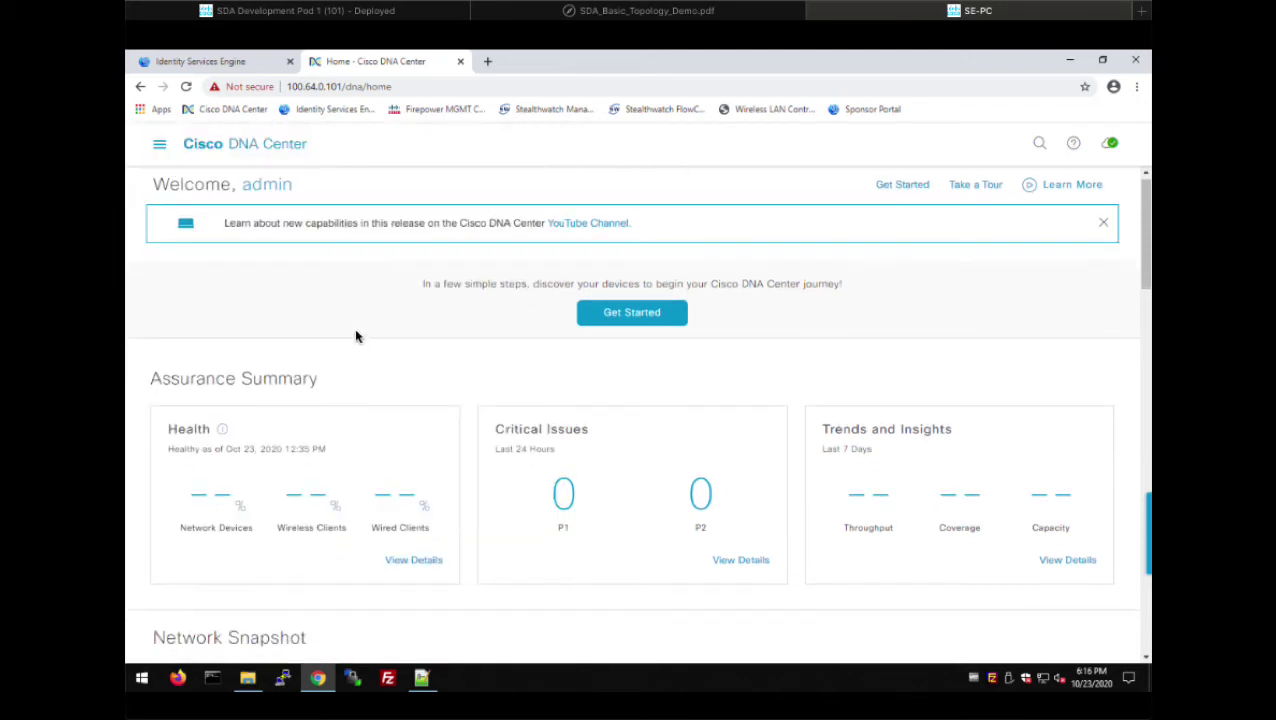
pyautogui.scroll(-2, 518, 368)
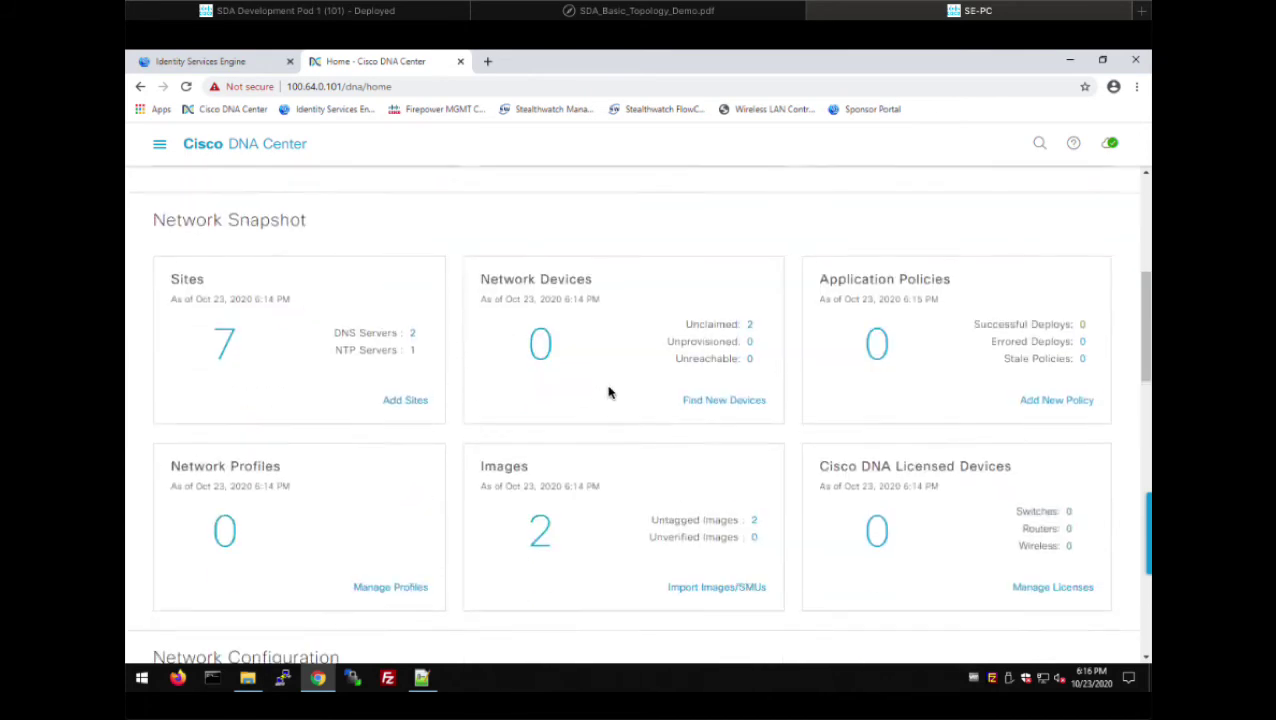
pyautogui.scroll(2, 580, 400)
pyautogui.scroll(3, 581, 401)
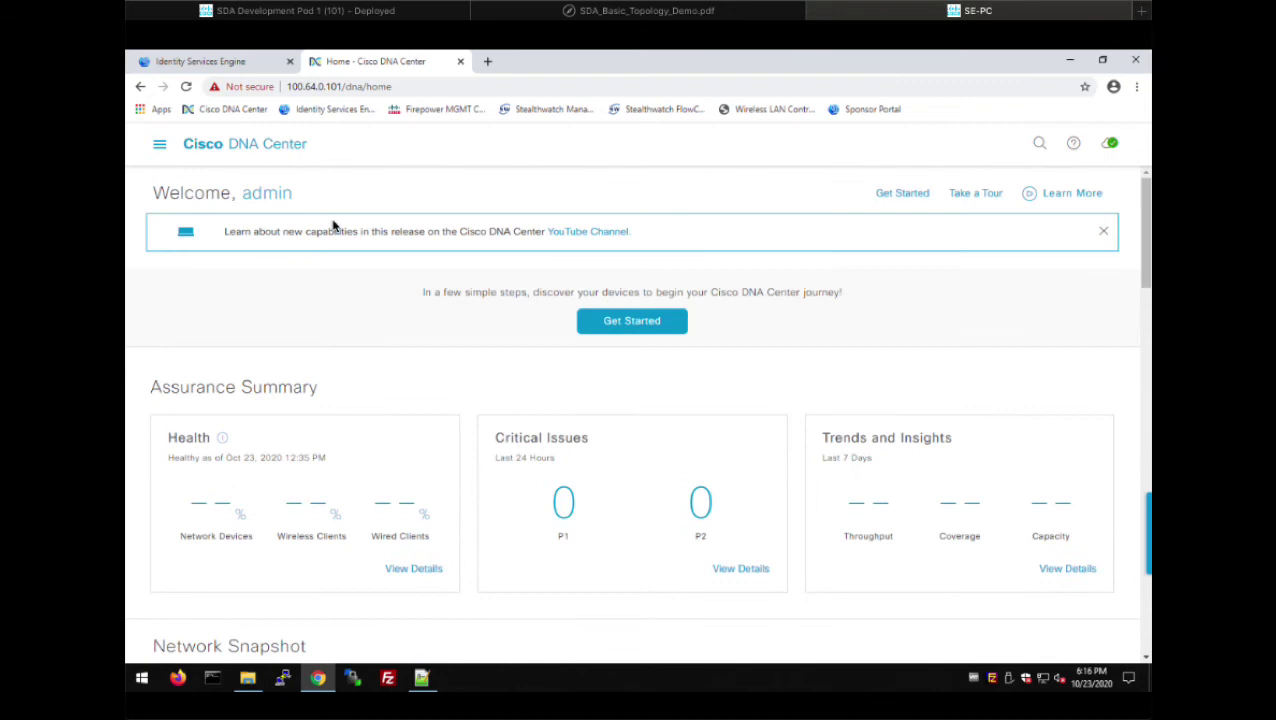
pyautogui.click(161, 146)
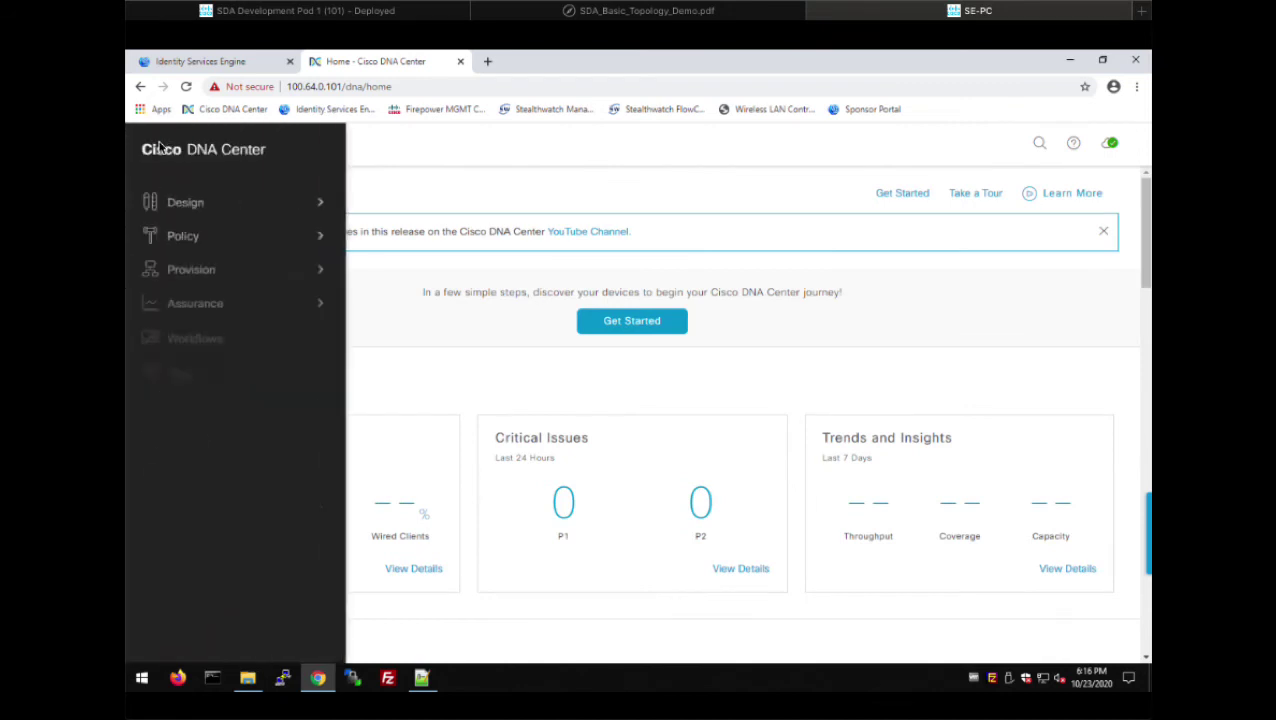
pyautogui.click(205, 206)
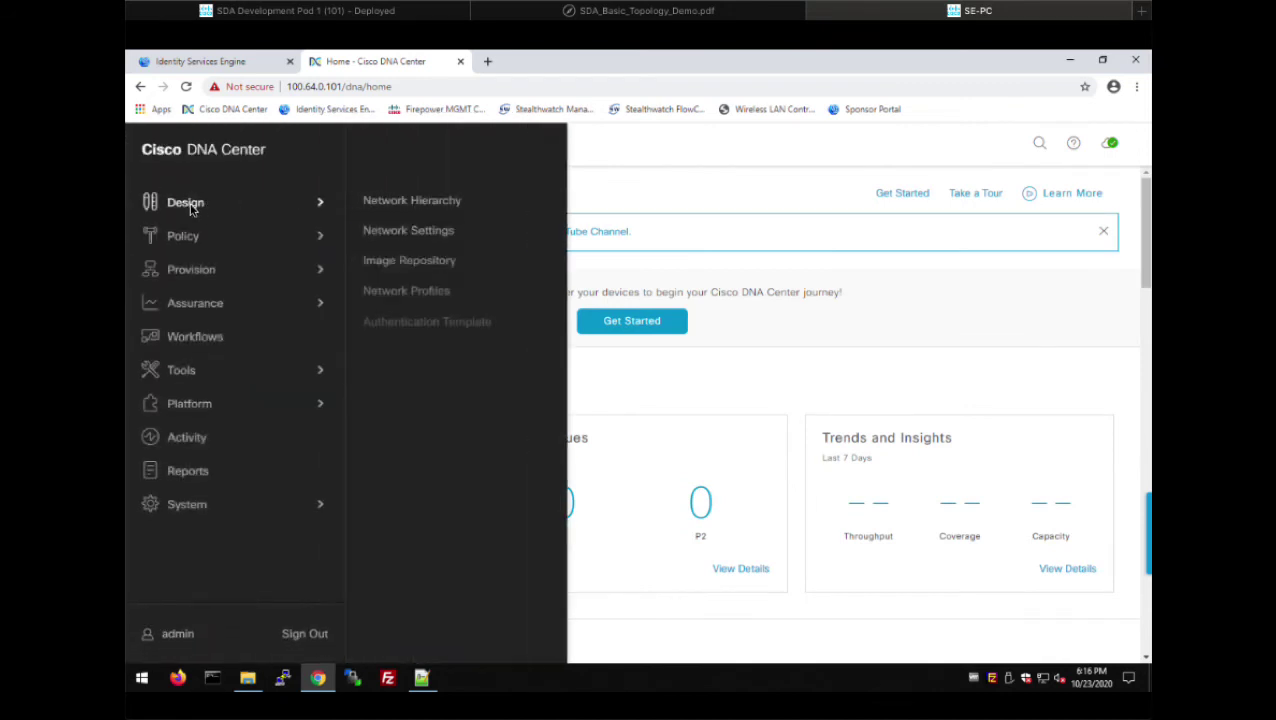
# - Open Network Hierarchy and expand Bay Area, San_Francisco-1 and San_Jose-13 to show floors SF-1-1, SF-1-2, SJ-13-1, SJ-13-2
pyautogui.click(436, 207)
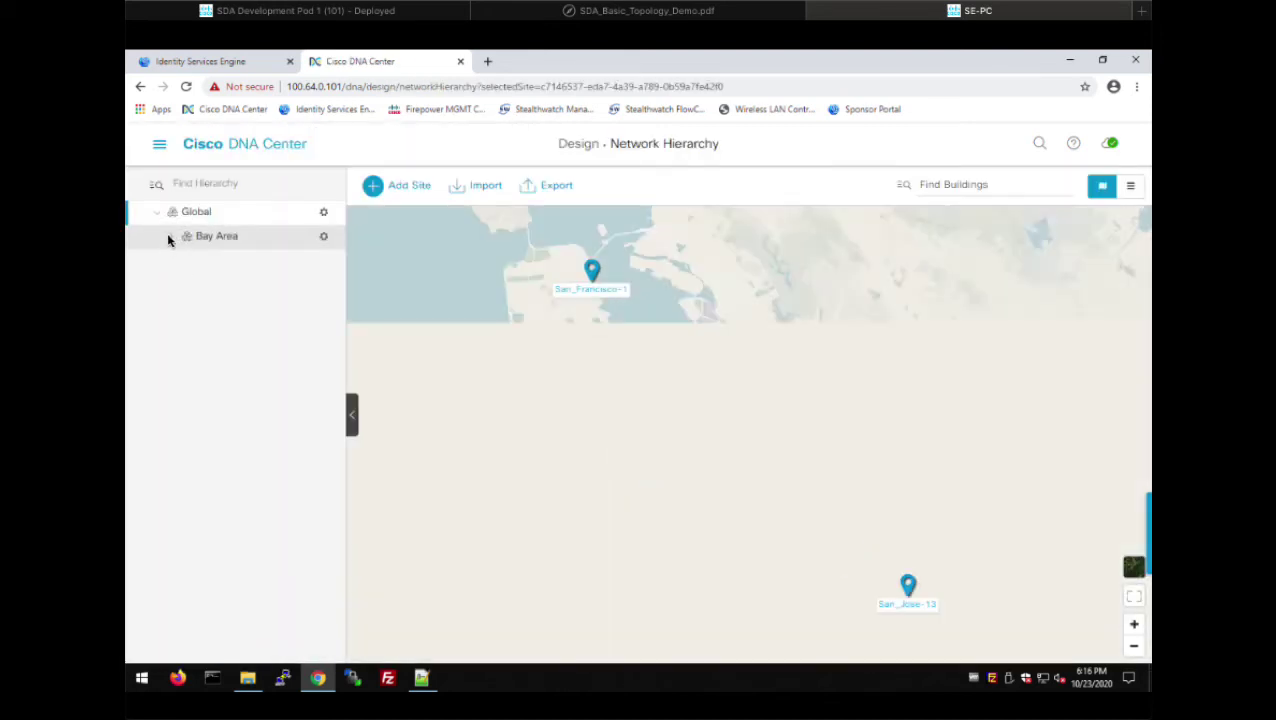
pyautogui.click(170, 237)
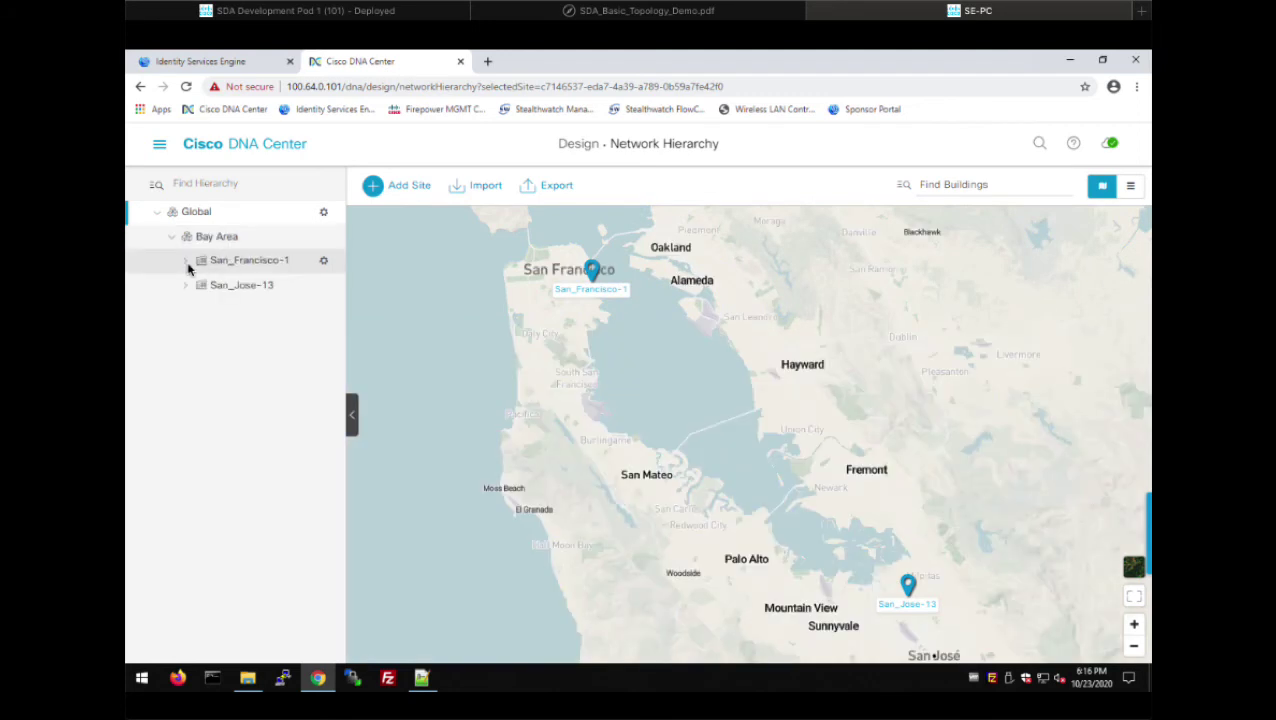
pyautogui.click(217, 262)
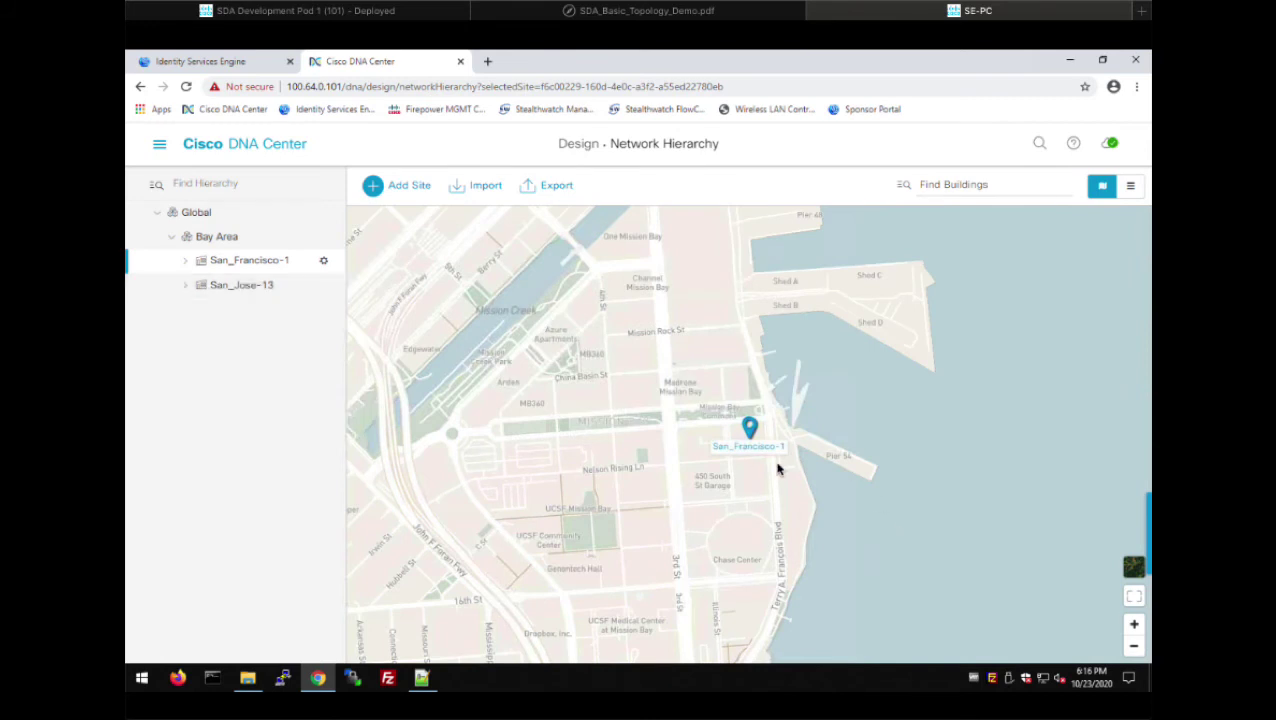
pyautogui.click(245, 290)
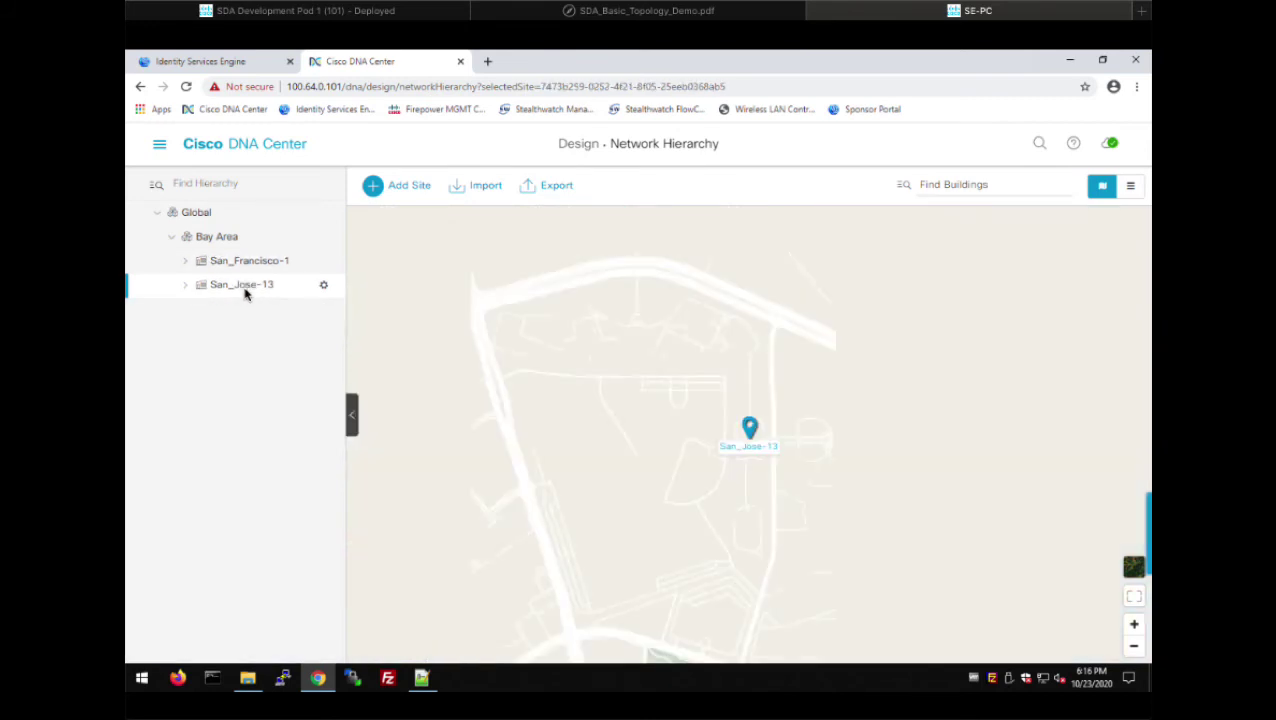
pyautogui.click(184, 278)
pyautogui.click(184, 262)
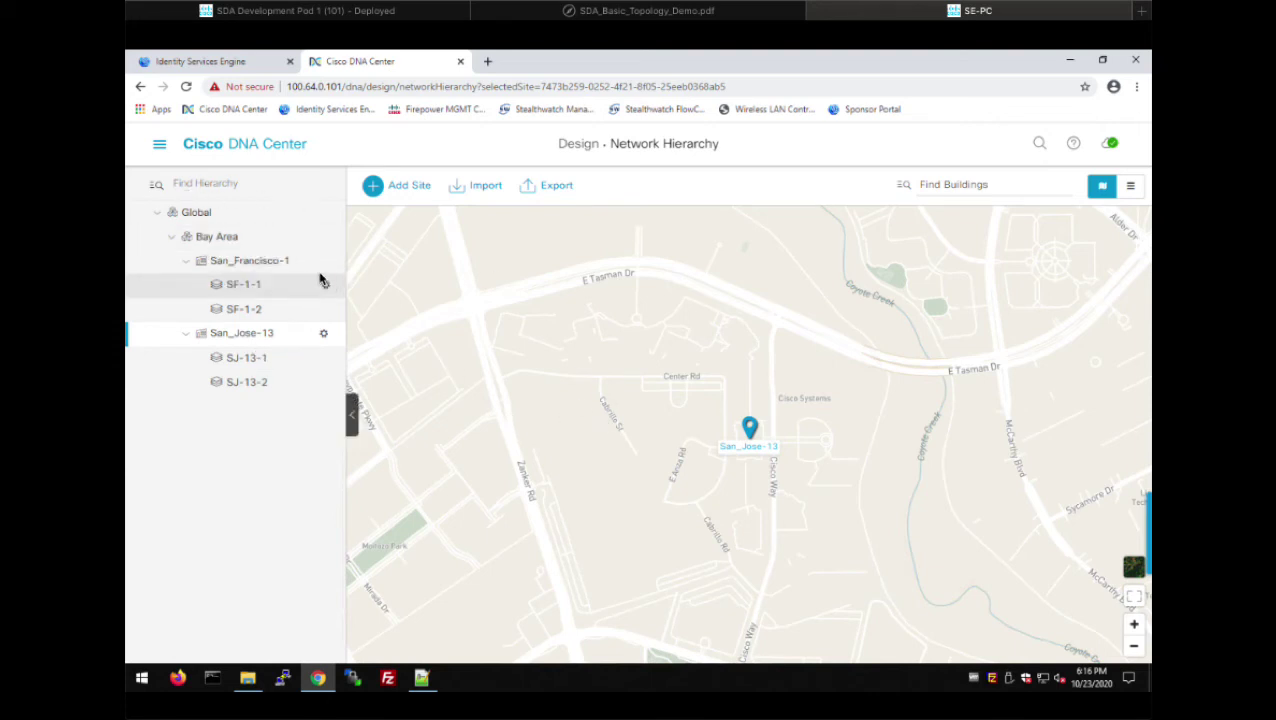
pyautogui.click(160, 145)
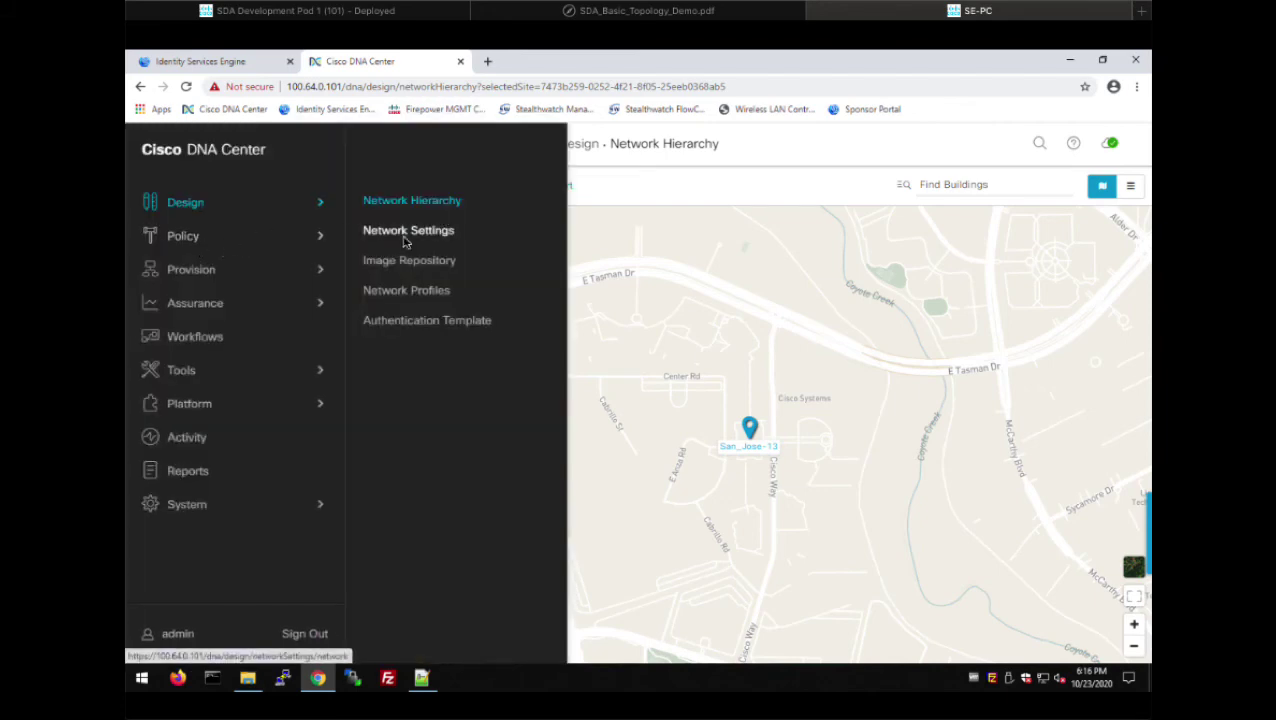
# - View Global Network Settings: ISE AAA at 100.64.0.100, DNS 100.64.0.53, NTP 100.127.0.1
pyautogui.click(404, 236)
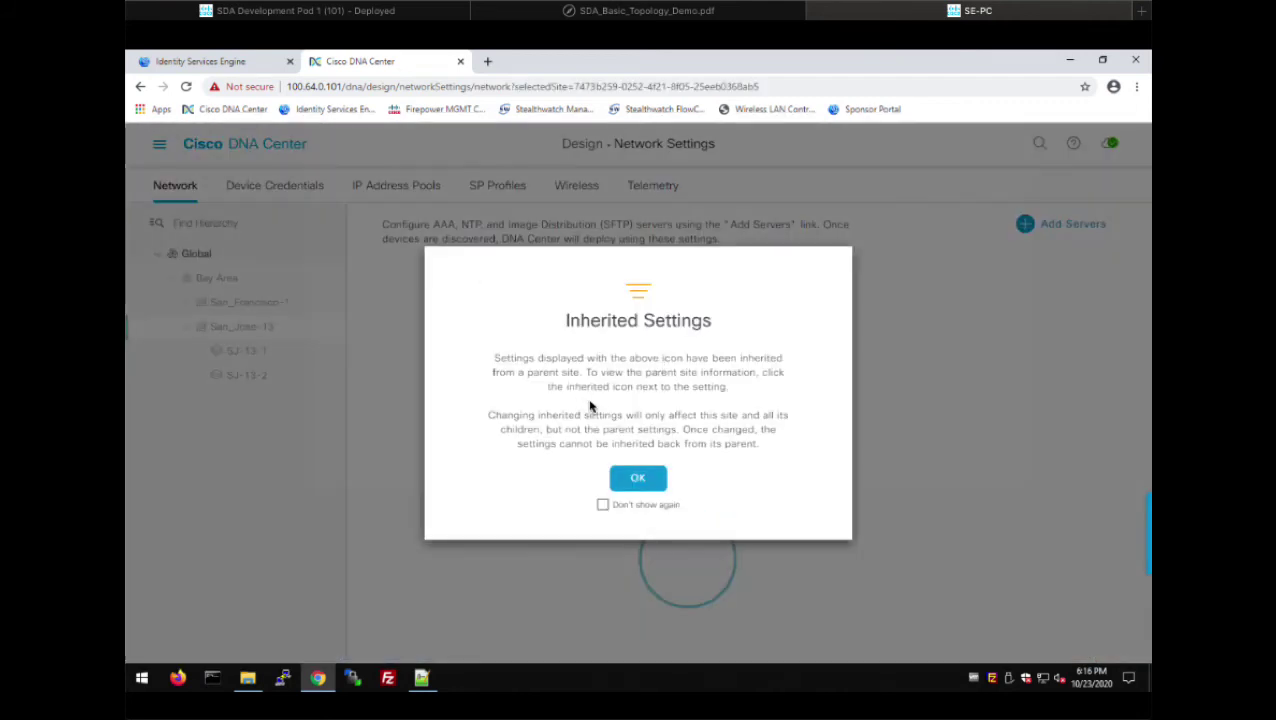
pyautogui.click(640, 478)
pyautogui.click(220, 252)
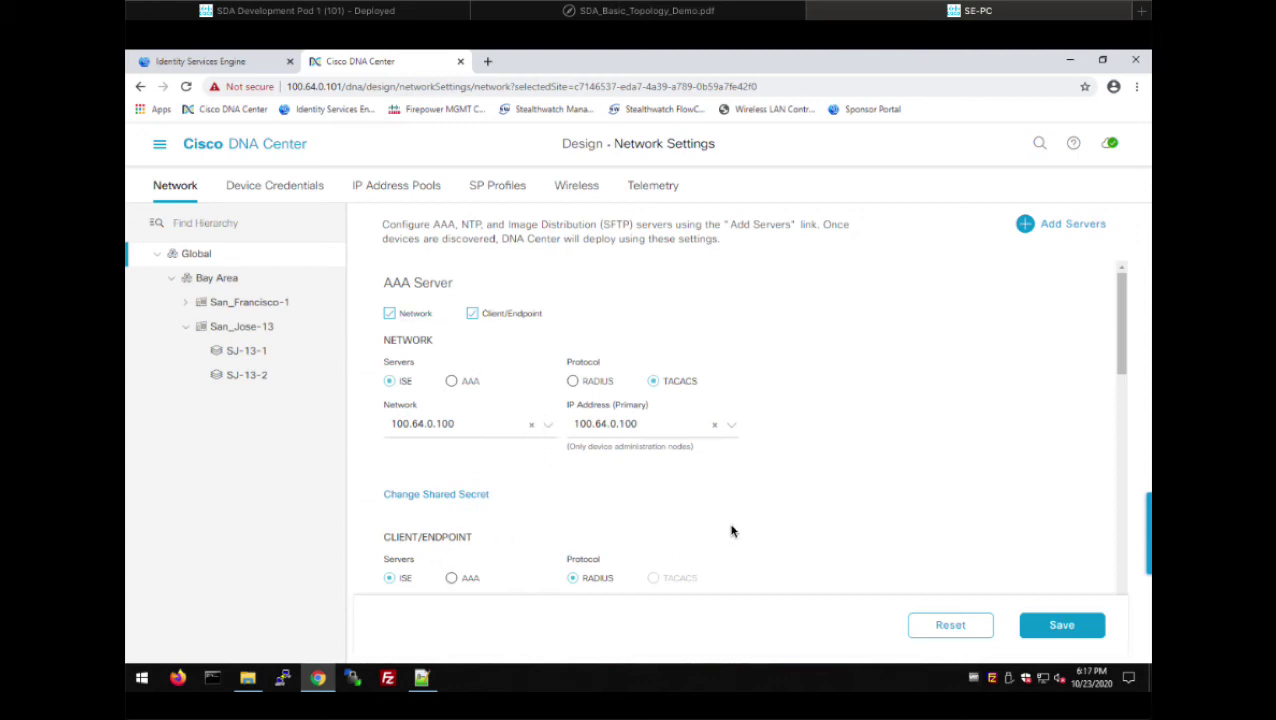
pyautogui.scroll(-3, 897, 484)
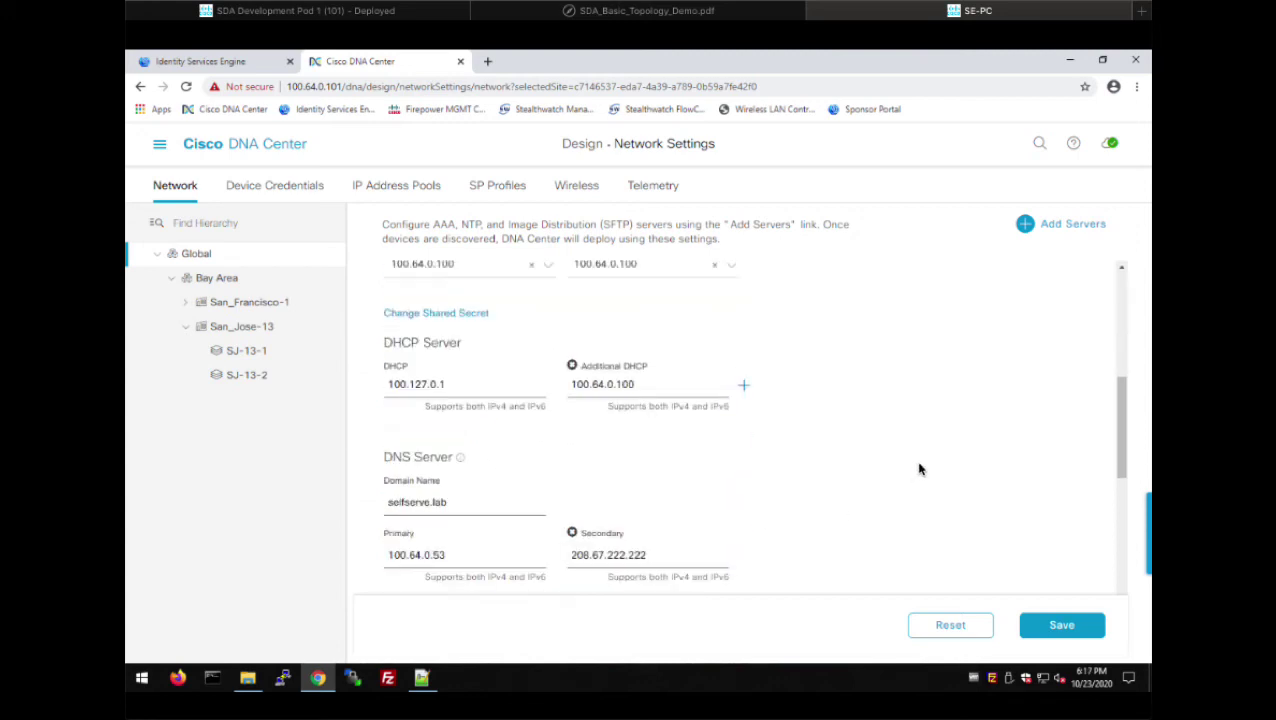
pyautogui.scroll(-2, 888, 484)
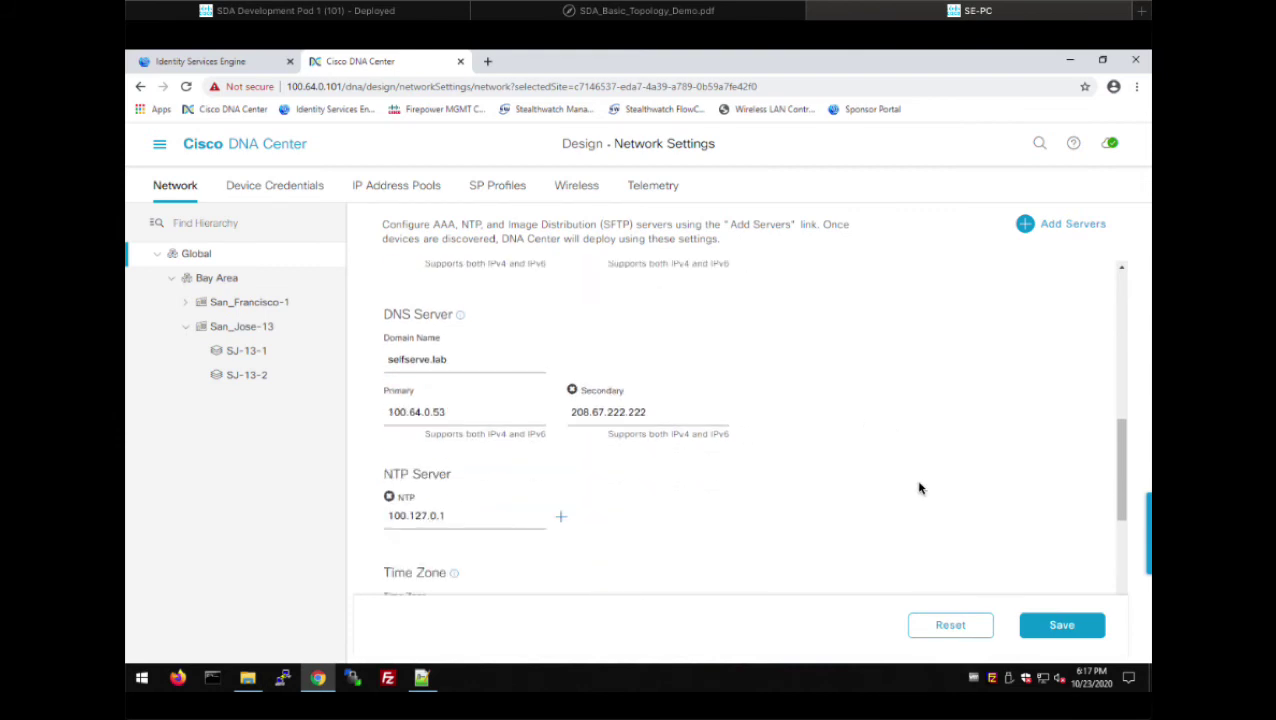
pyautogui.scroll(5, 920, 490)
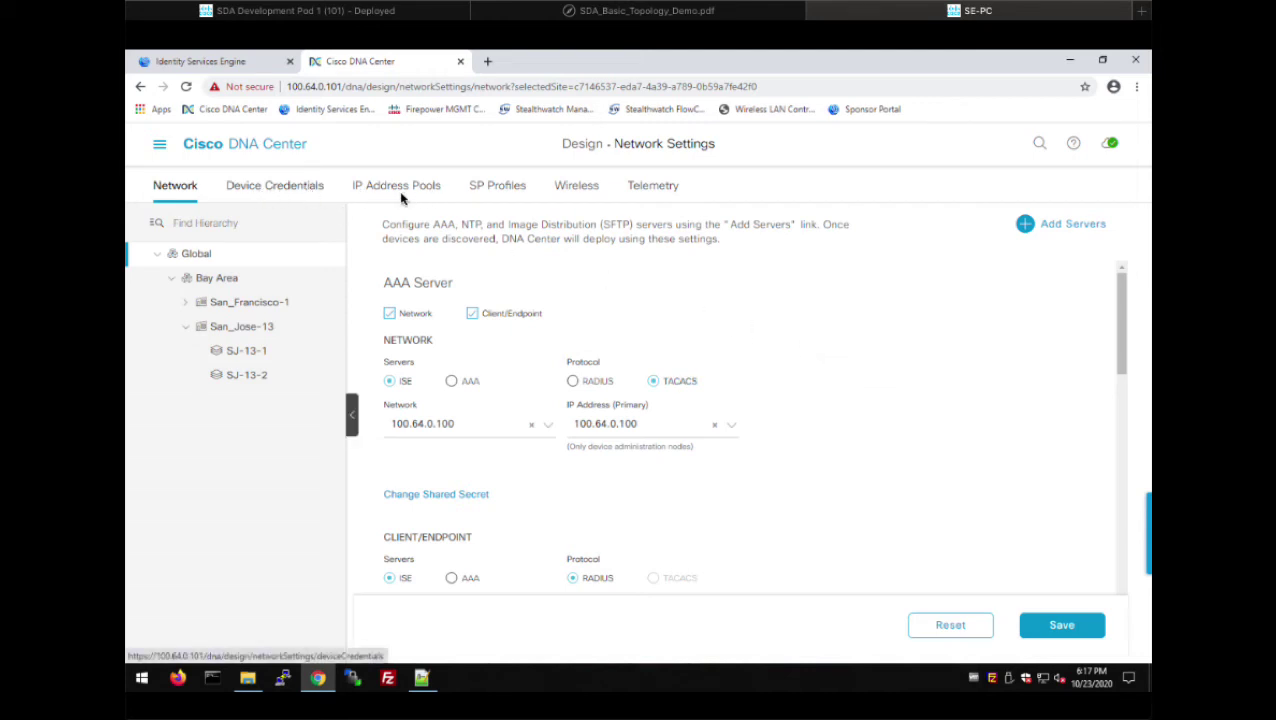
# - Go from Device Credentials to the IP Address Pools tab and expand the Bay Area site tree
pyautogui.click(300, 197)
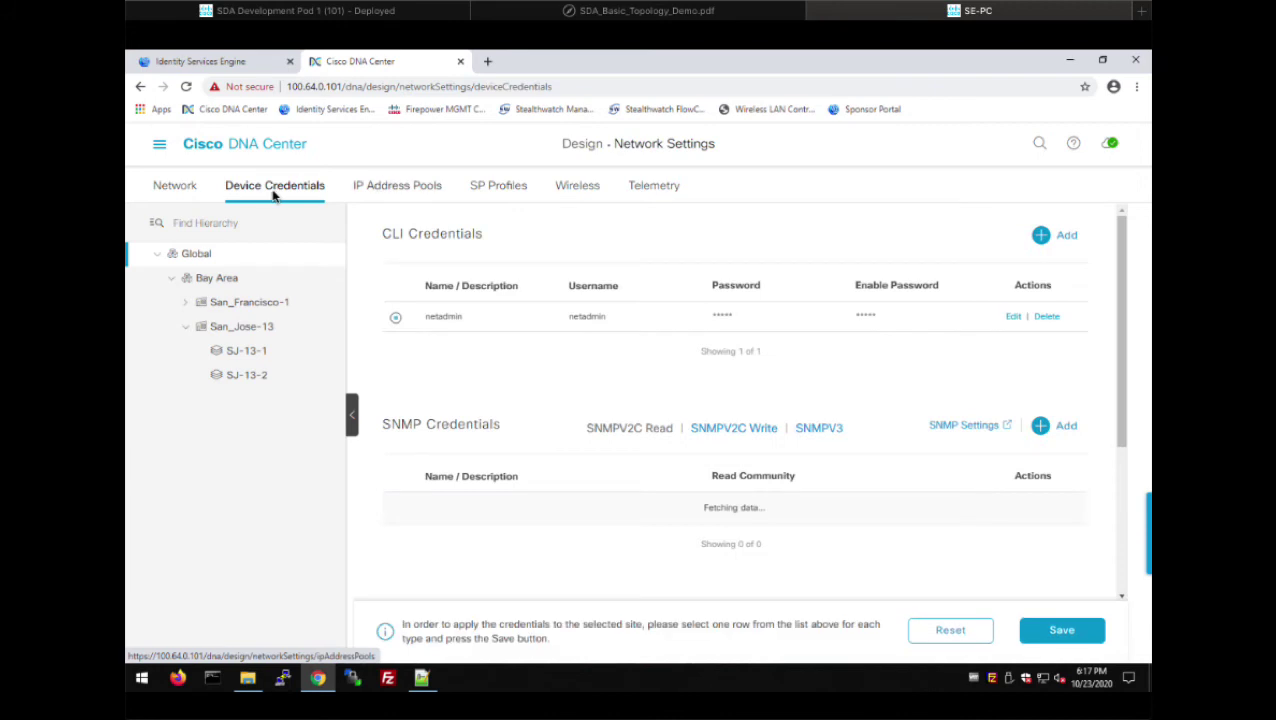
pyautogui.click(403, 193)
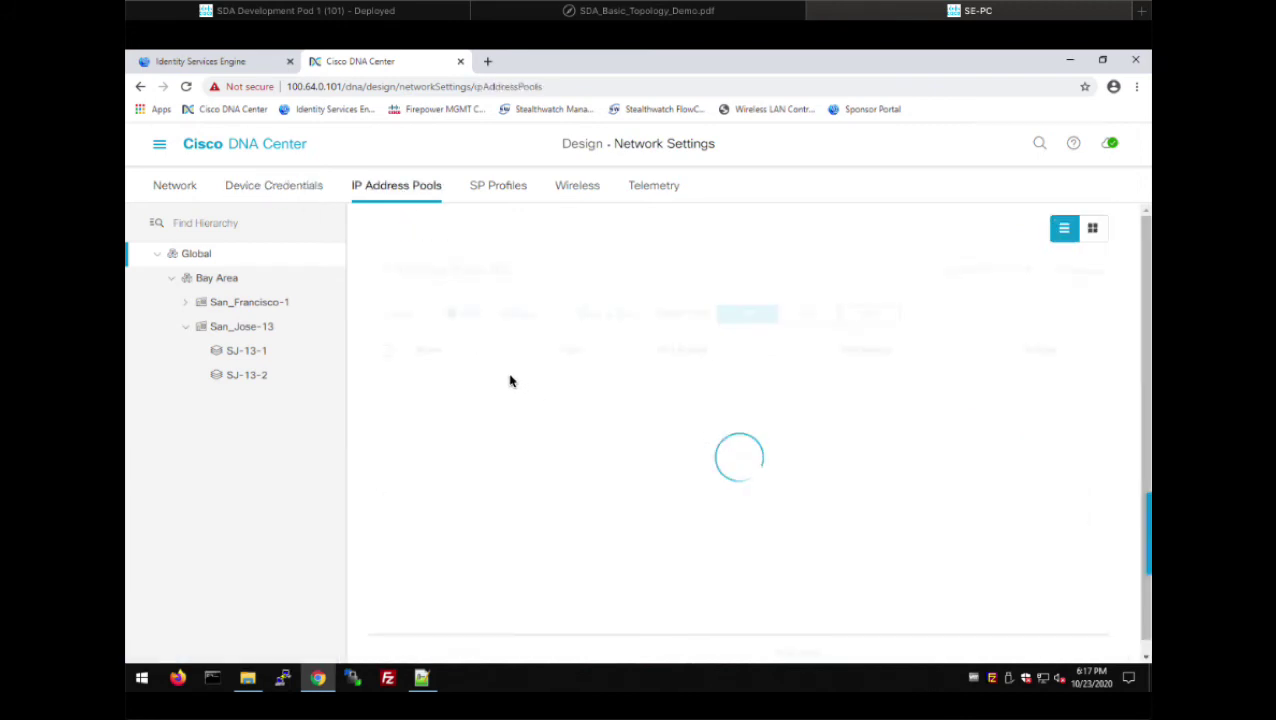
pyautogui.click(296, 332)
pyautogui.click(190, 278)
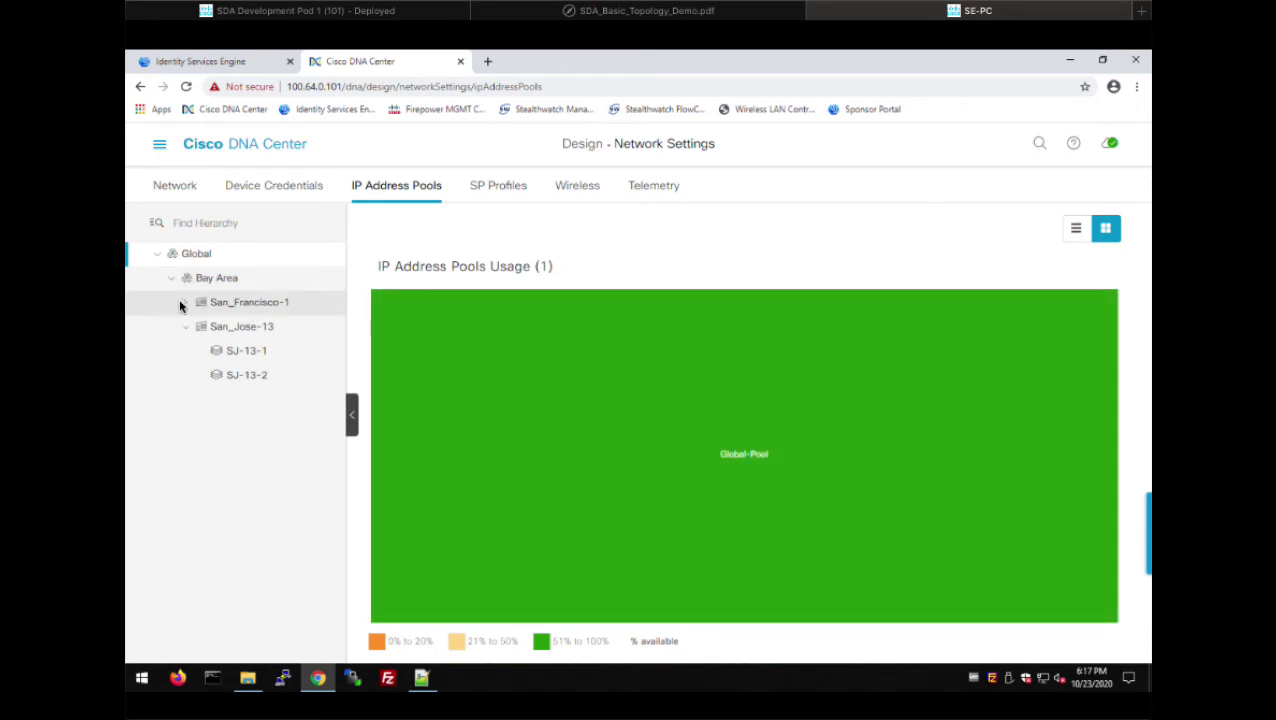
pyautogui.click(262, 311)
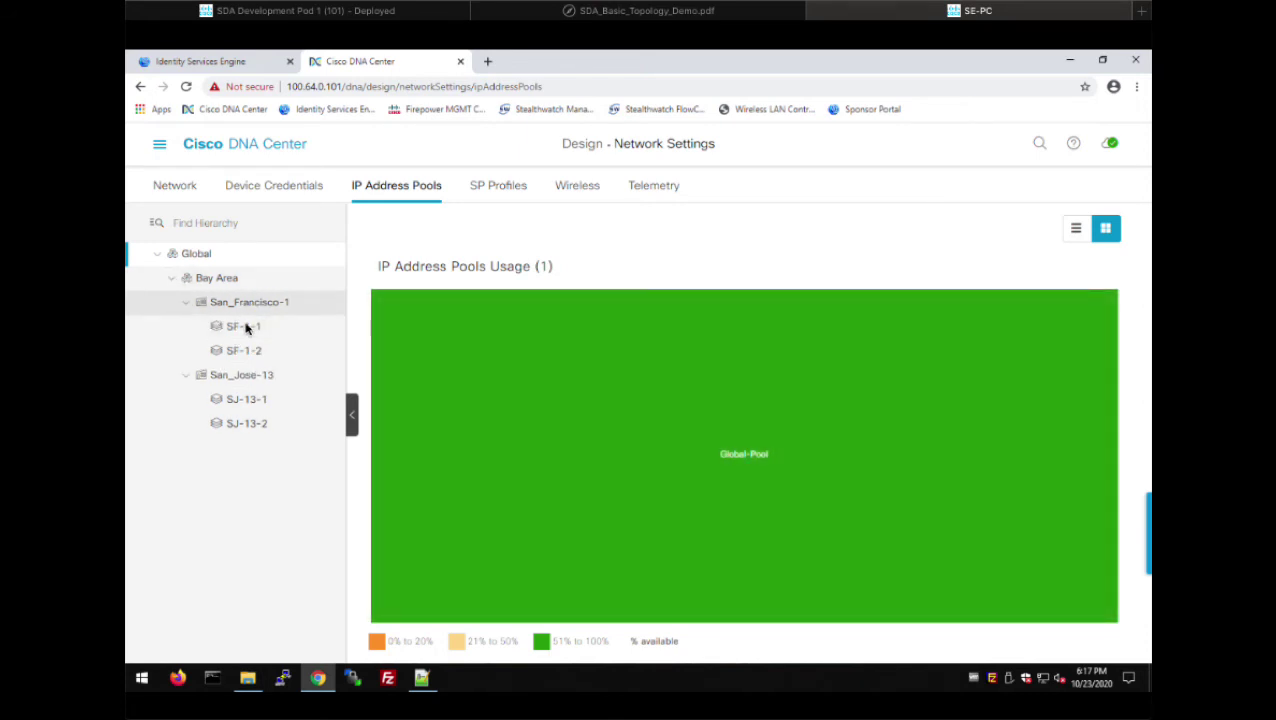
# - Select San_Jose-13 and list its seven IP pools as a table, SJC-AP-Pool to SJC-Transit-Pool
pyautogui.moveTo(519, 368); pyautogui.dragTo(235, 383)
pyautogui.click(235, 383)
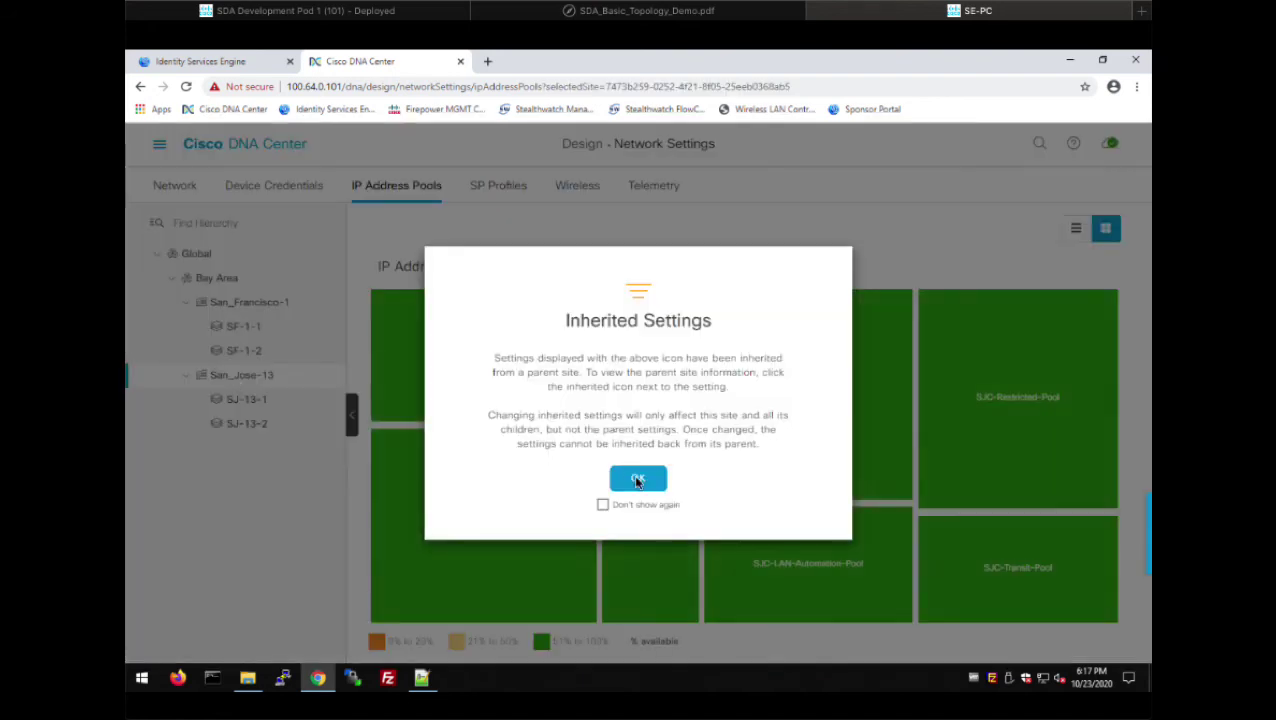
pyautogui.click(638, 475)
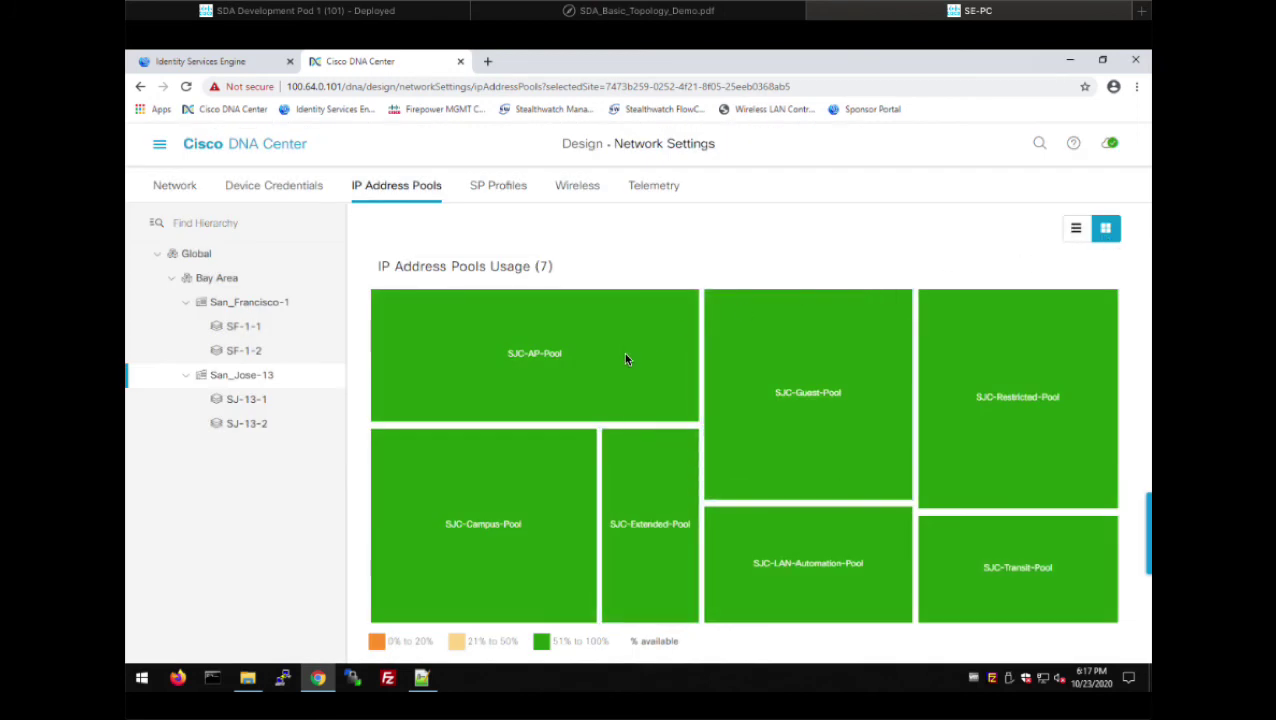
pyautogui.doubleClick(577, 357)
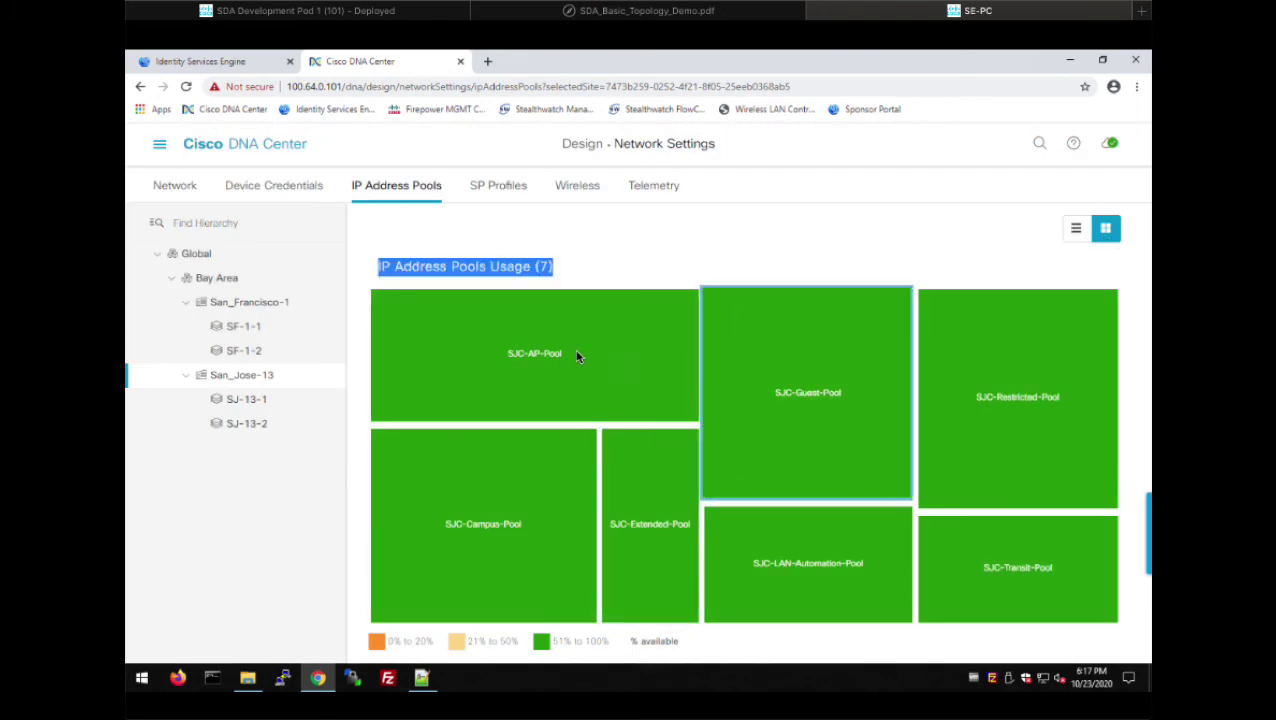
pyautogui.click(1072, 232)
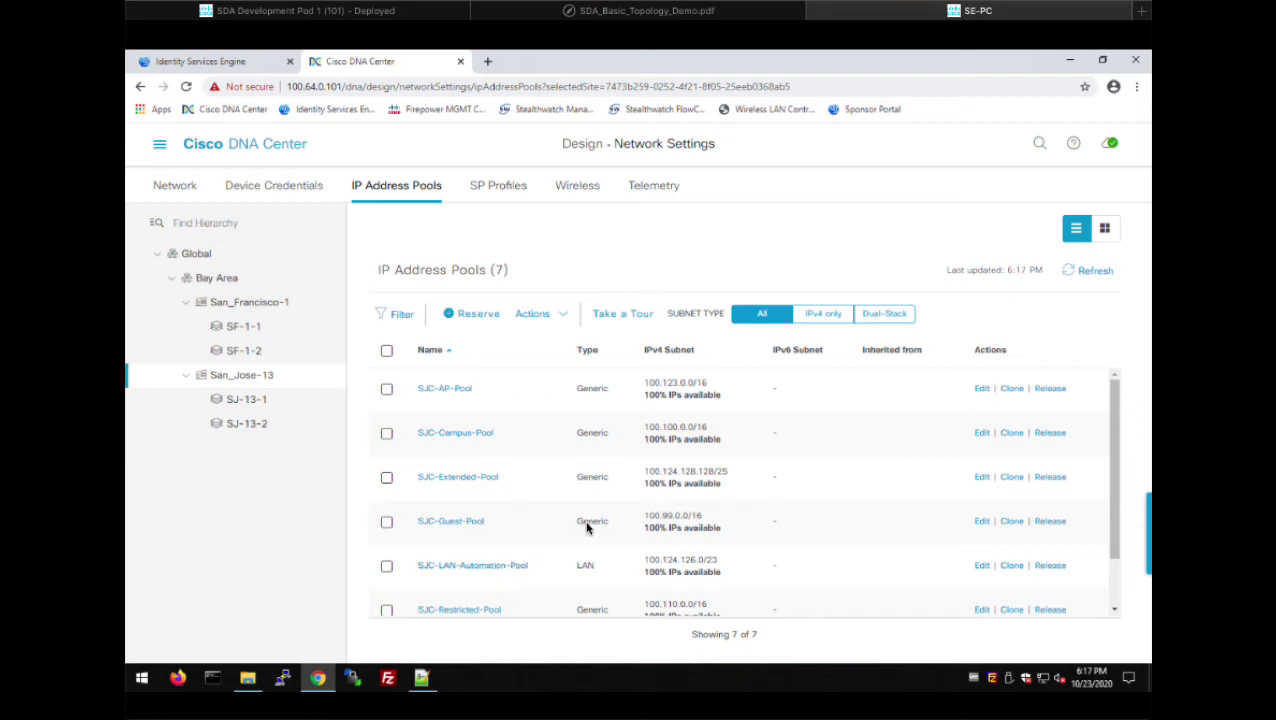
pyautogui.scroll(-1, 709, 521)
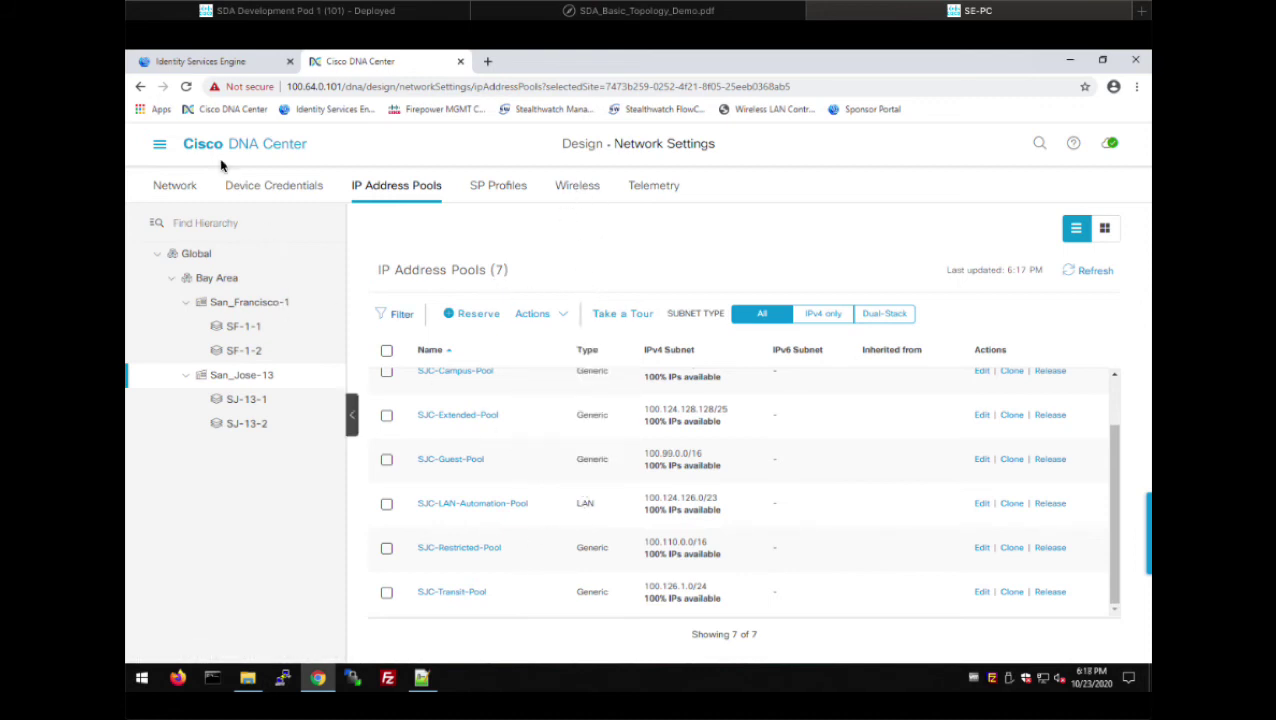
# - Open Tools > Template Editor from the main menu to list the template projects
pyautogui.click(158, 145)
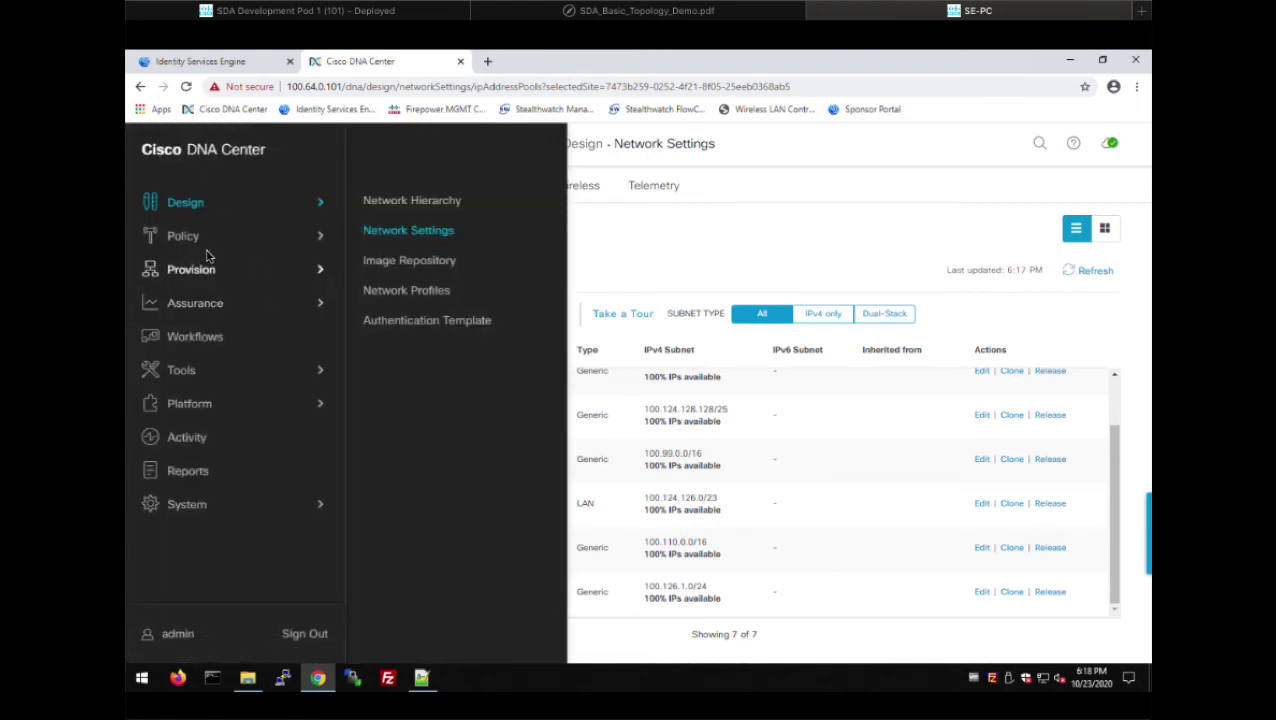
pyautogui.click(181, 370)
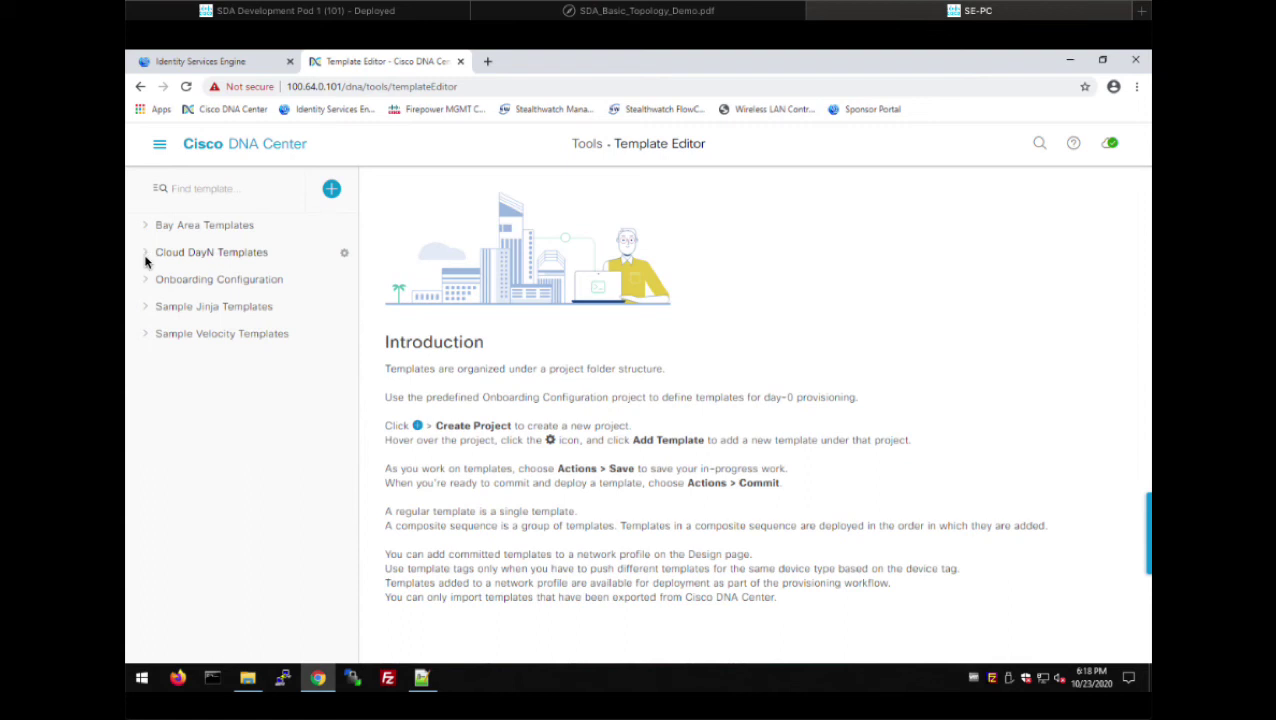
pyautogui.moveTo(236, 333); pyautogui.dragTo(146, 281)
# - Expand Onboarding Configuration and open cp-border-1, showing Loopback0 100.124.0.1 and Vlan20 100.126.0.2
pyautogui.click(146, 280)
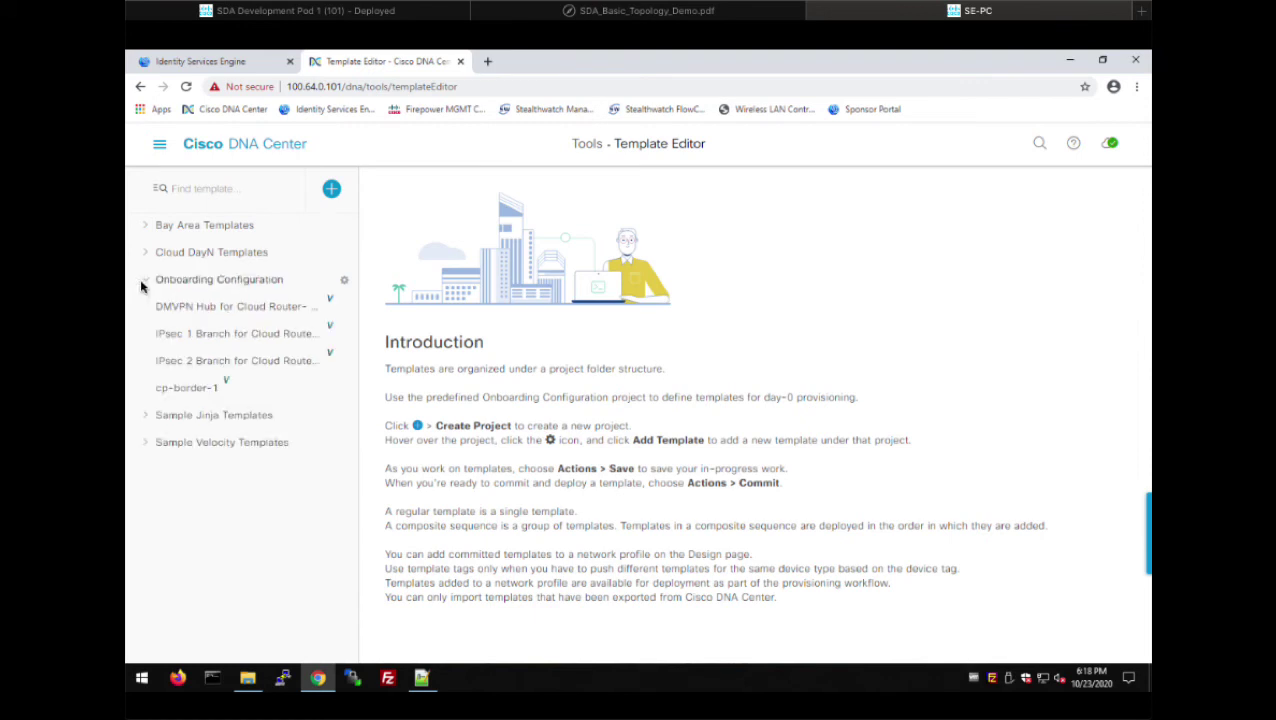
pyautogui.click(184, 387)
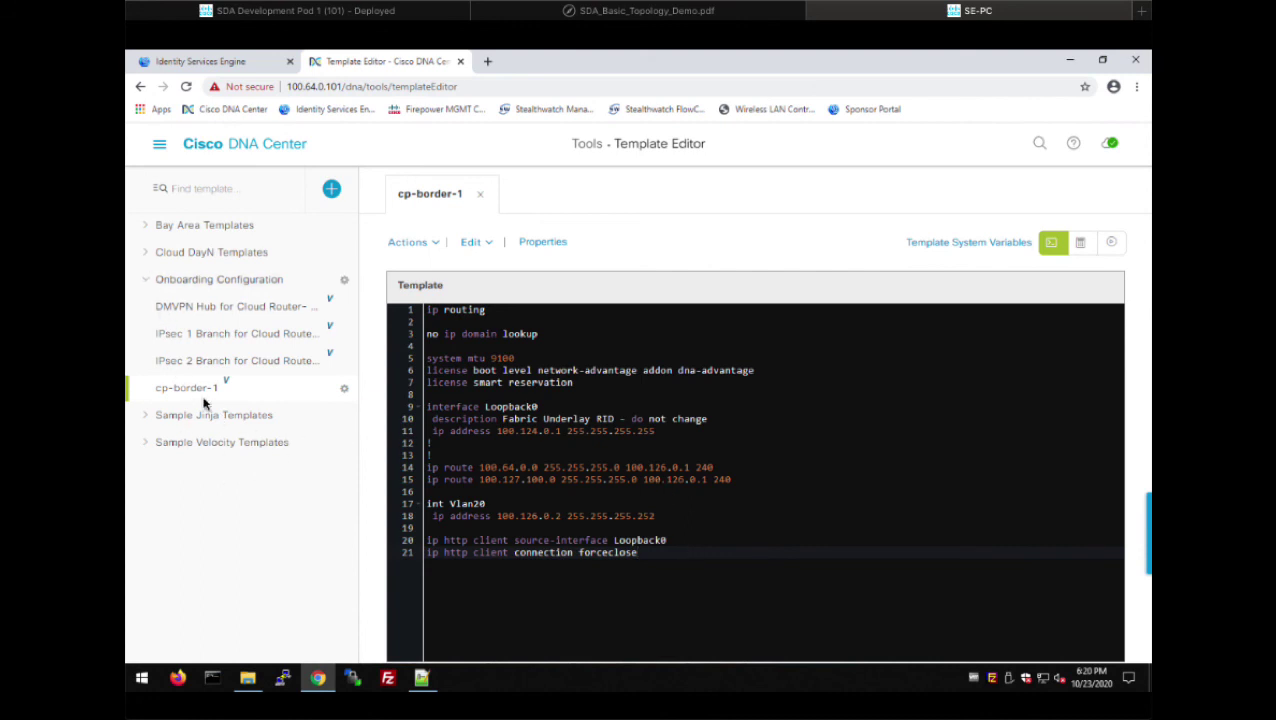
# - Open the prep4da template from Bay Area Templates and scroll through its EEM applet code
pyautogui.click(143, 229)
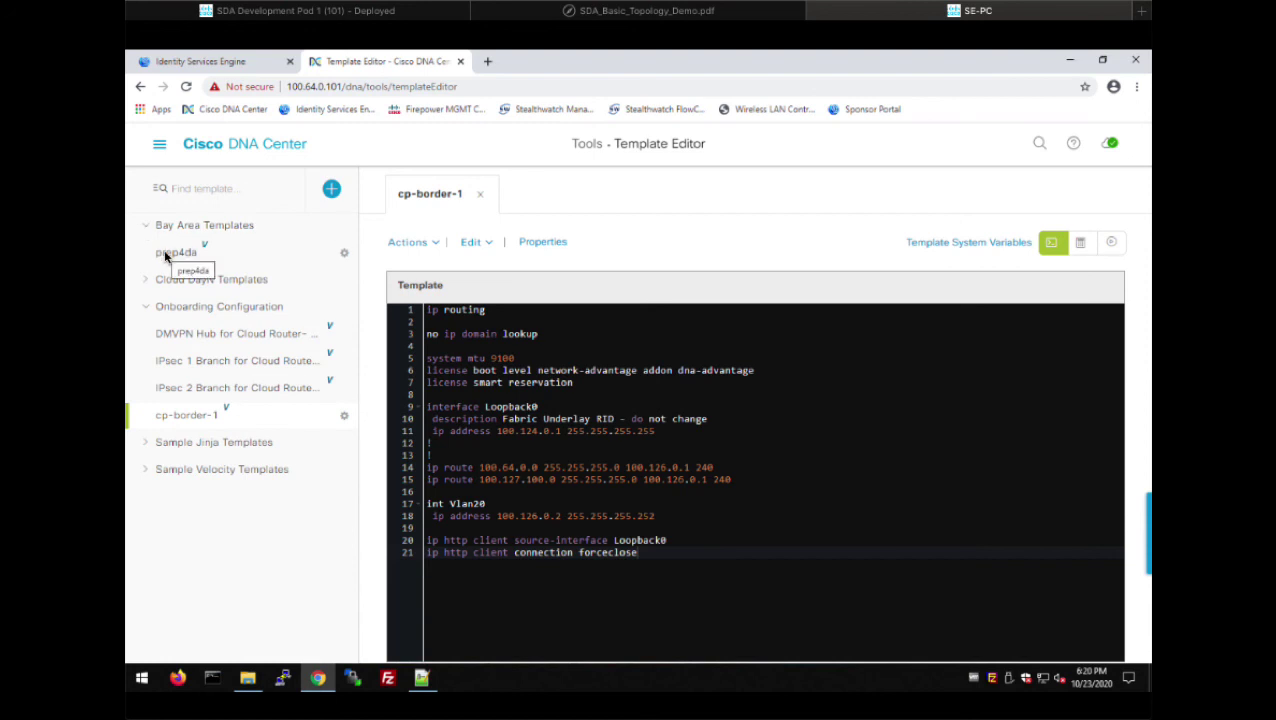
pyautogui.click(170, 253)
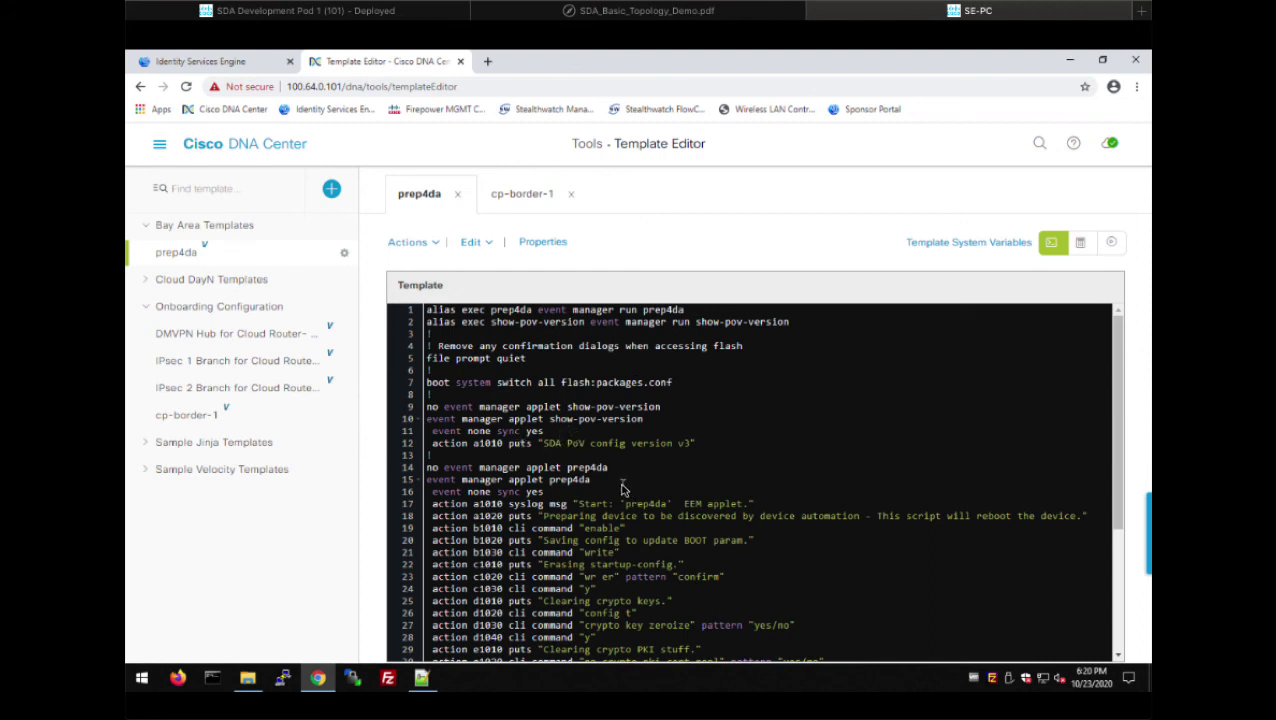
pyautogui.scroll(-1, 607, 478)
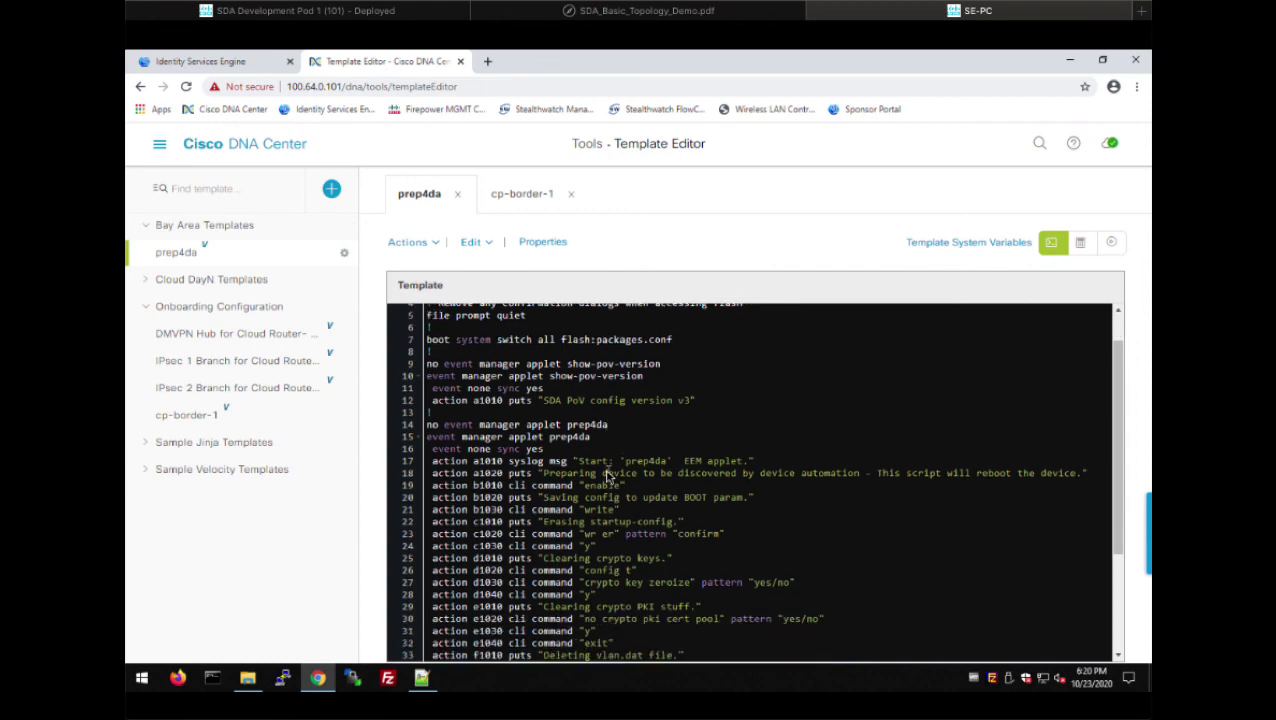
pyautogui.scroll(-3, 610, 476)
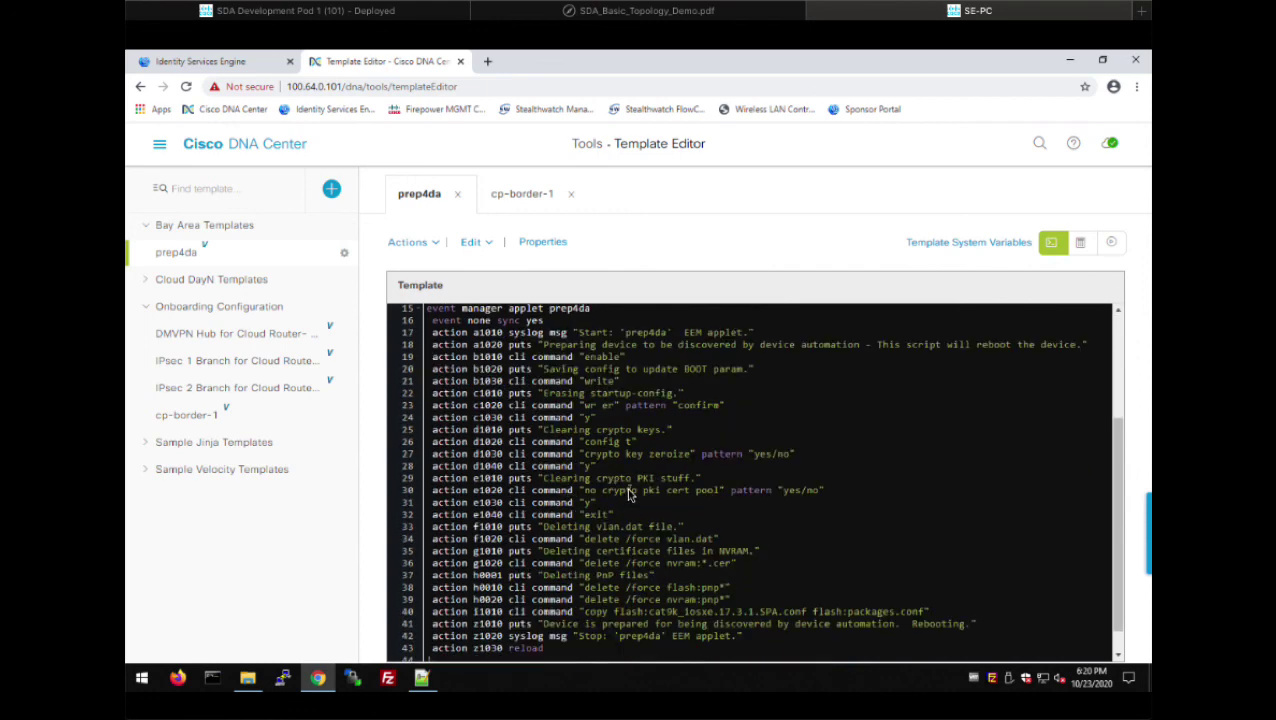
pyautogui.scroll(5, 630, 495)
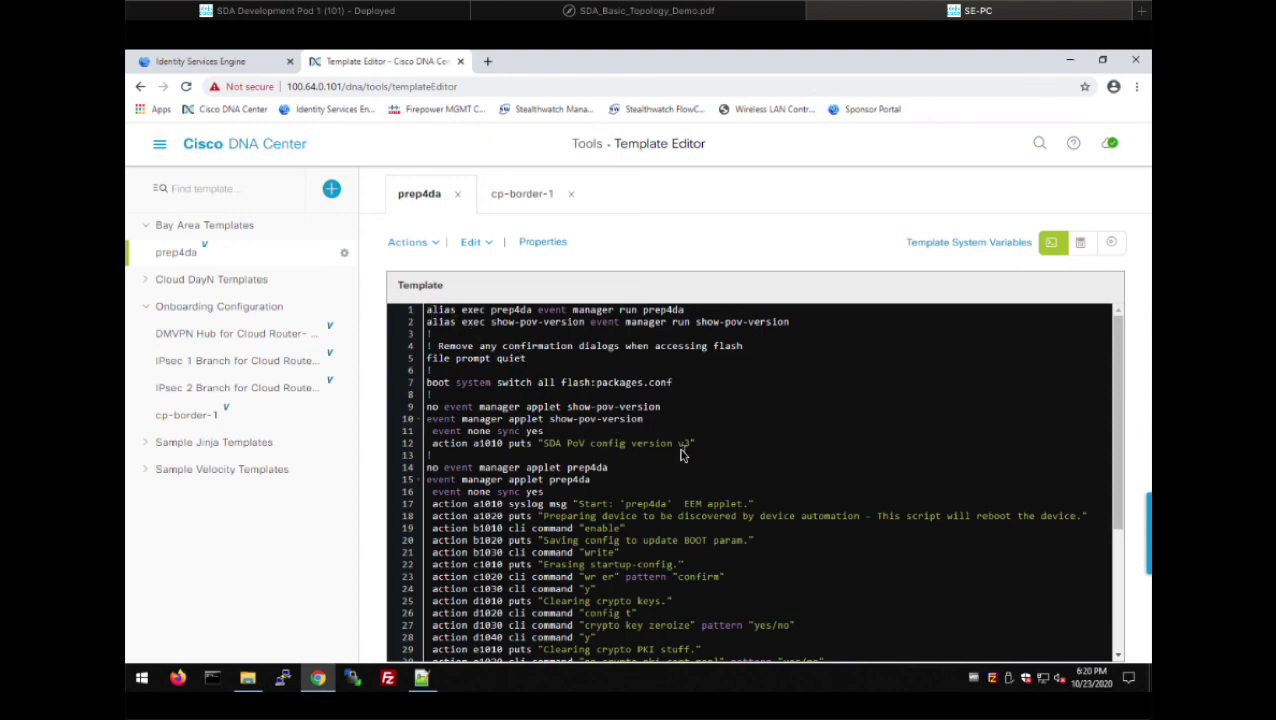
# - Highlight the alias lines, the SDA PoV config version line and the prep4da applet definition
pyautogui.click(469, 341)
pyautogui.click(561, 441)
pyautogui.click(454, 327)
pyautogui.click(617, 465)
pyautogui.click(331, 192)
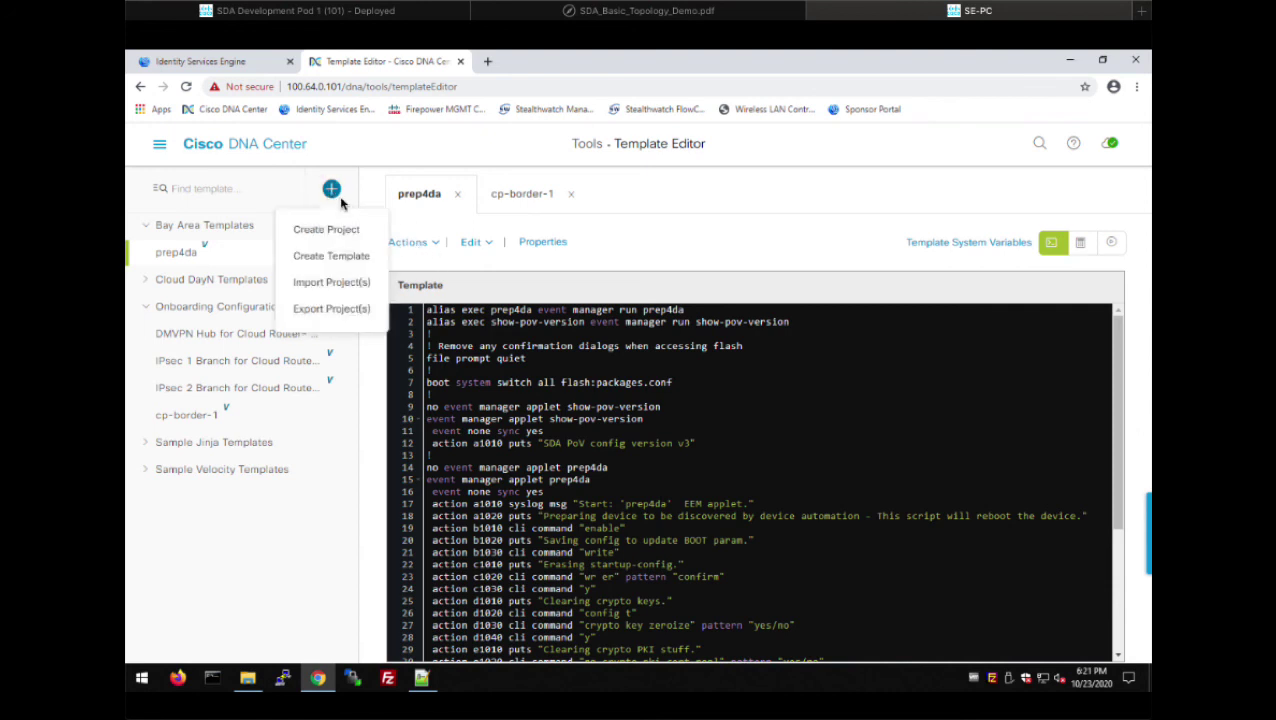
pyautogui.click(335, 257)
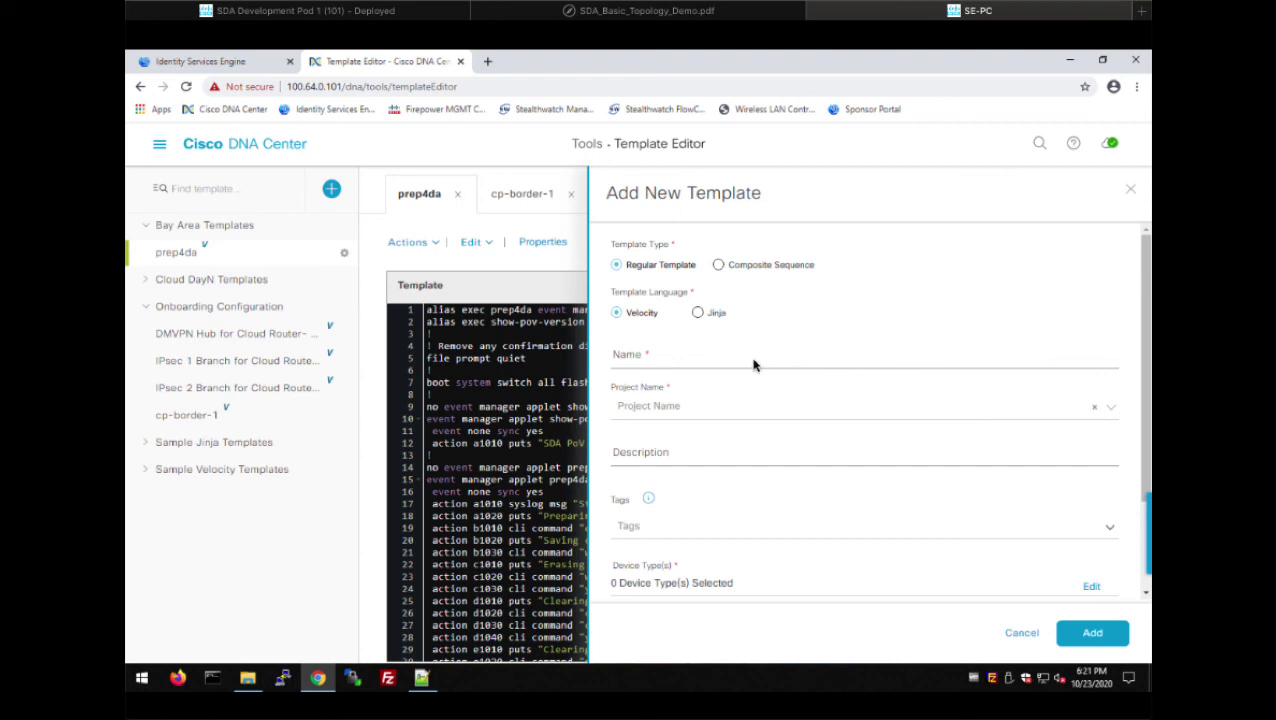
pyautogui.click(1130, 189)
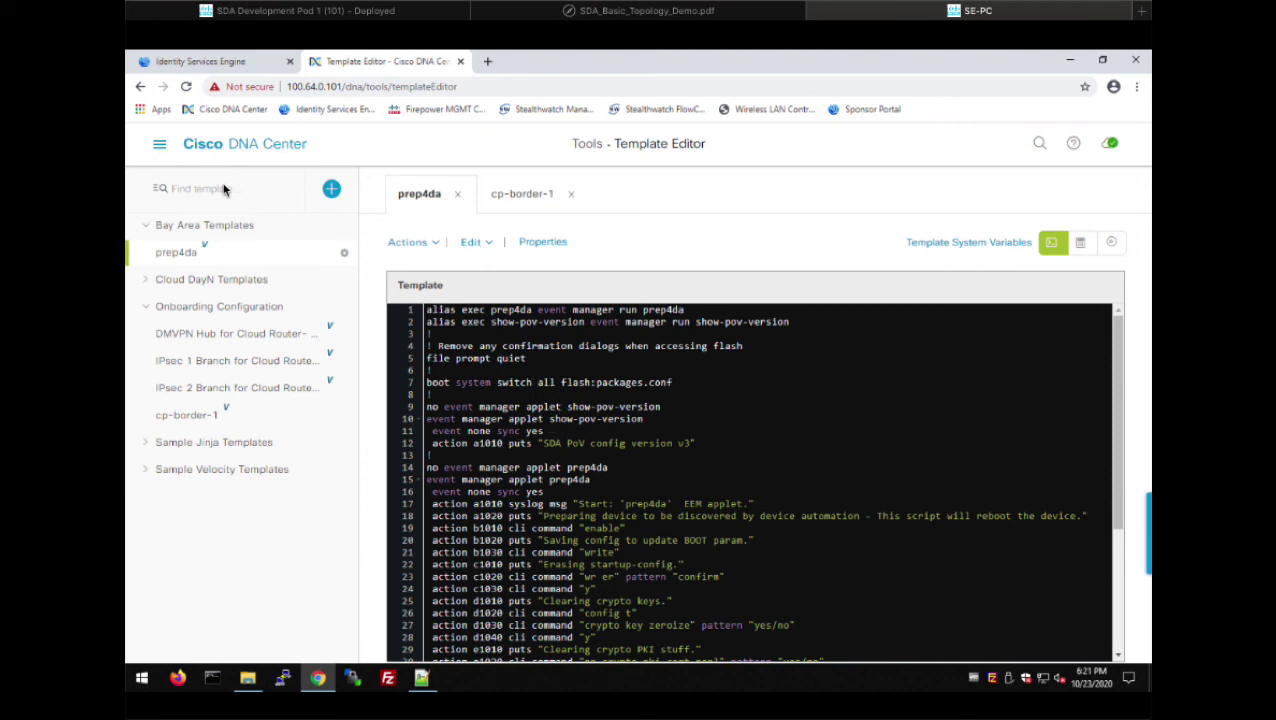
pyautogui.click(160, 145)
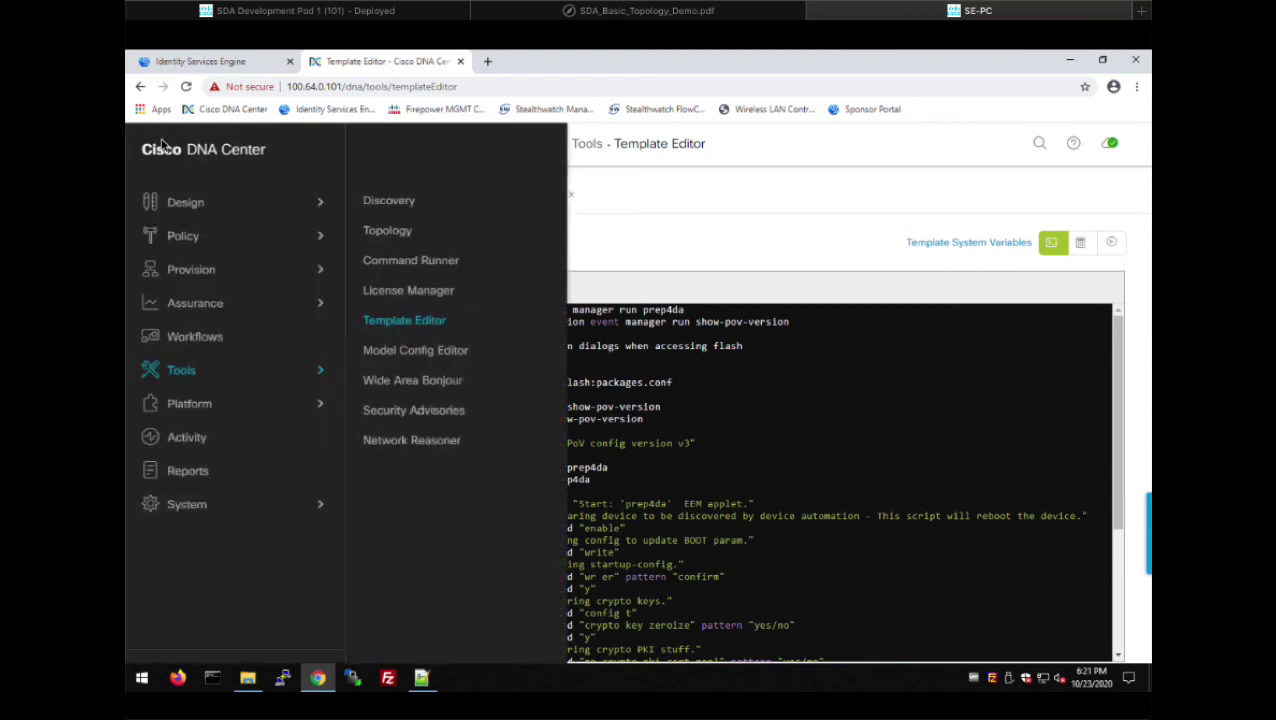